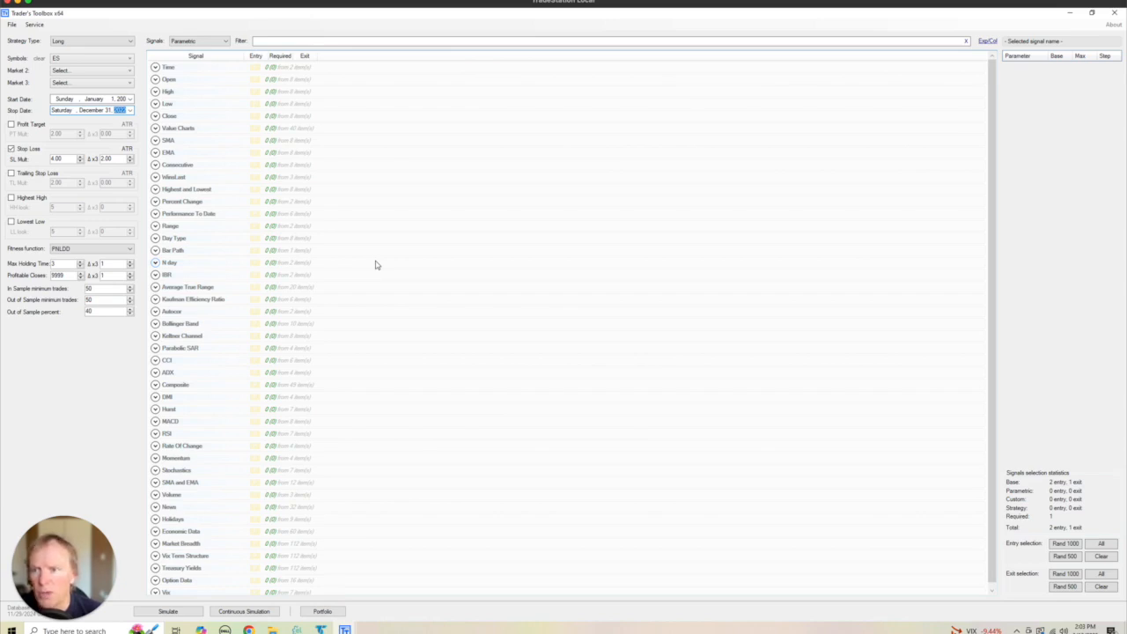
- Disable the stop loss and limit the signal list to the selected signals, with the RSI group expanded
left_click(121, 100)
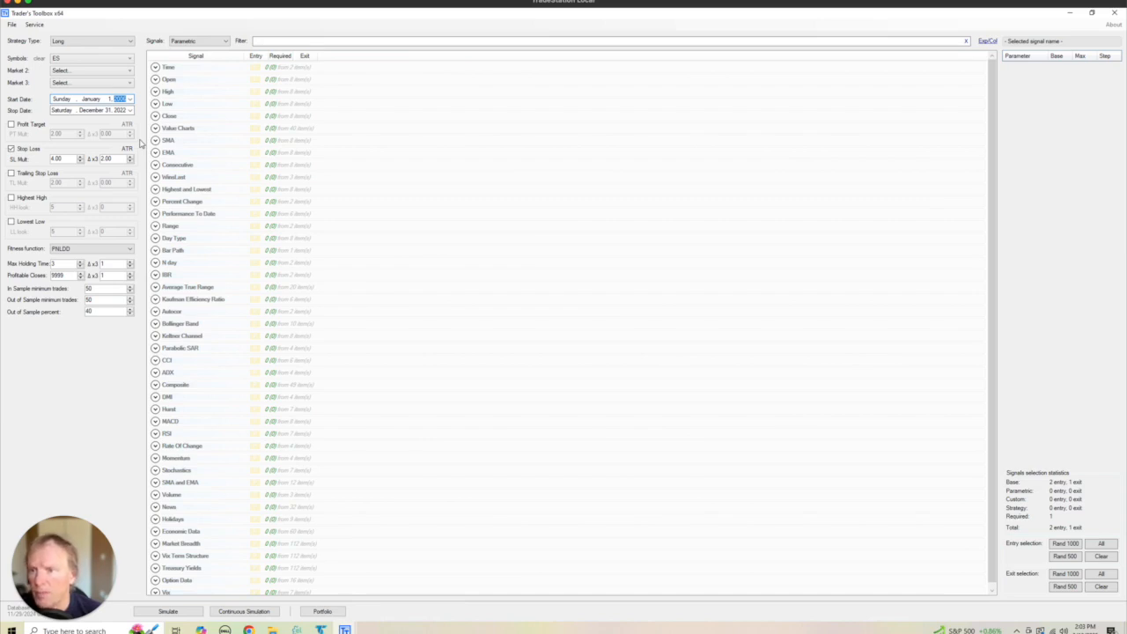
left_click(14, 151)
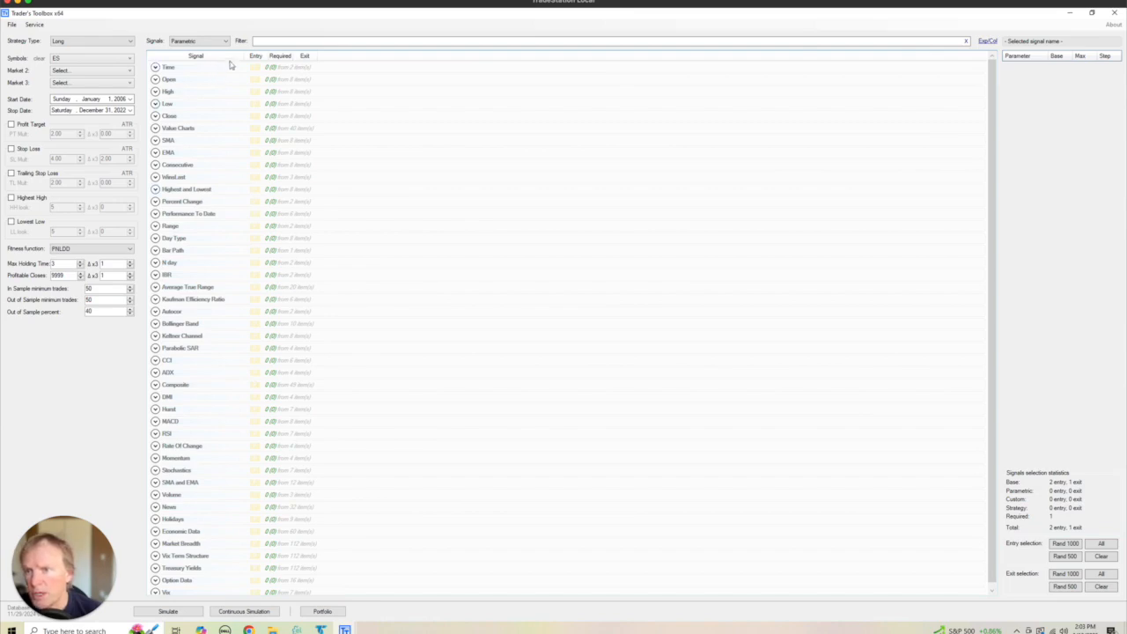
left_click(197, 41)
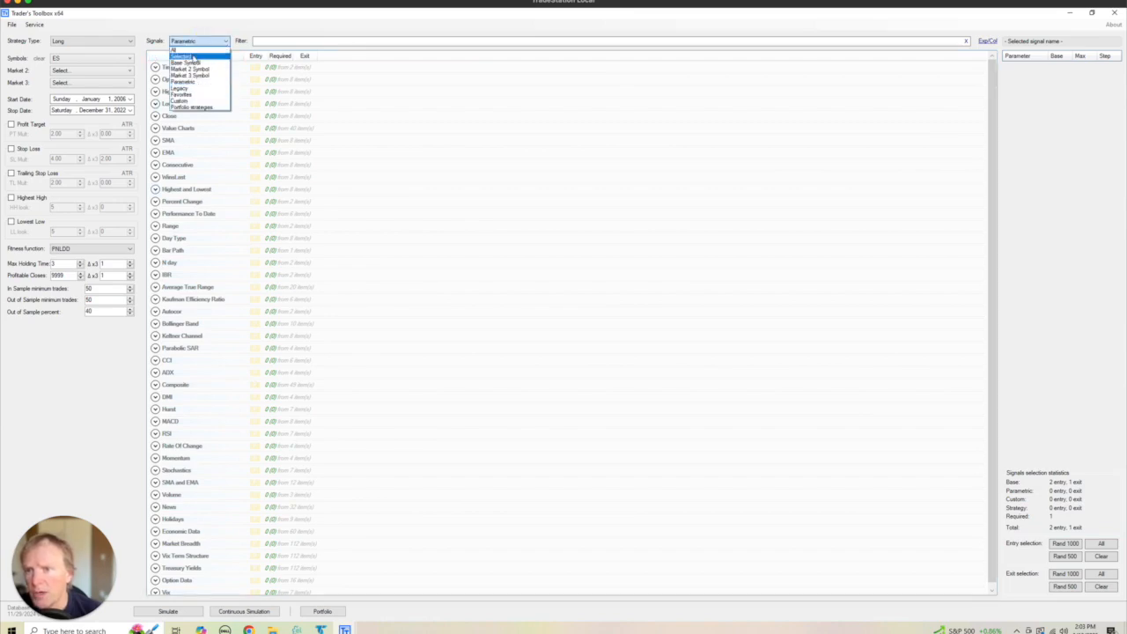
left_click(194, 58)
left_click(155, 79)
left_click(155, 79)
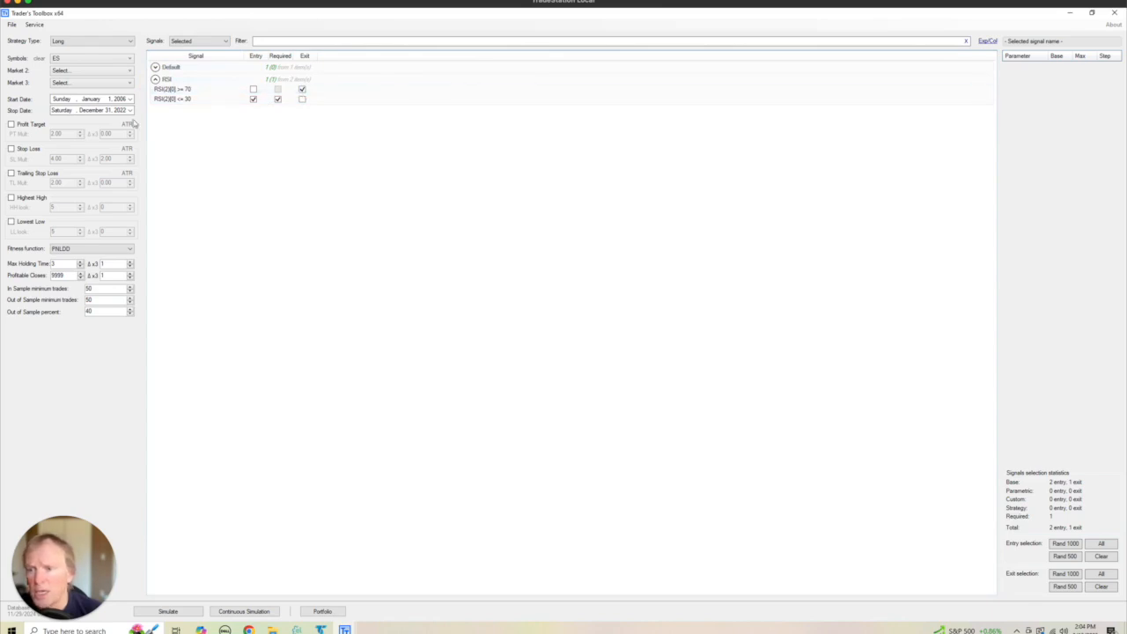
- Set the maximum holding time to 99999 and simulate the long ES strategy
left_click_drag(60, 263, 48, 264)
key("BackSpace")
type("99999")
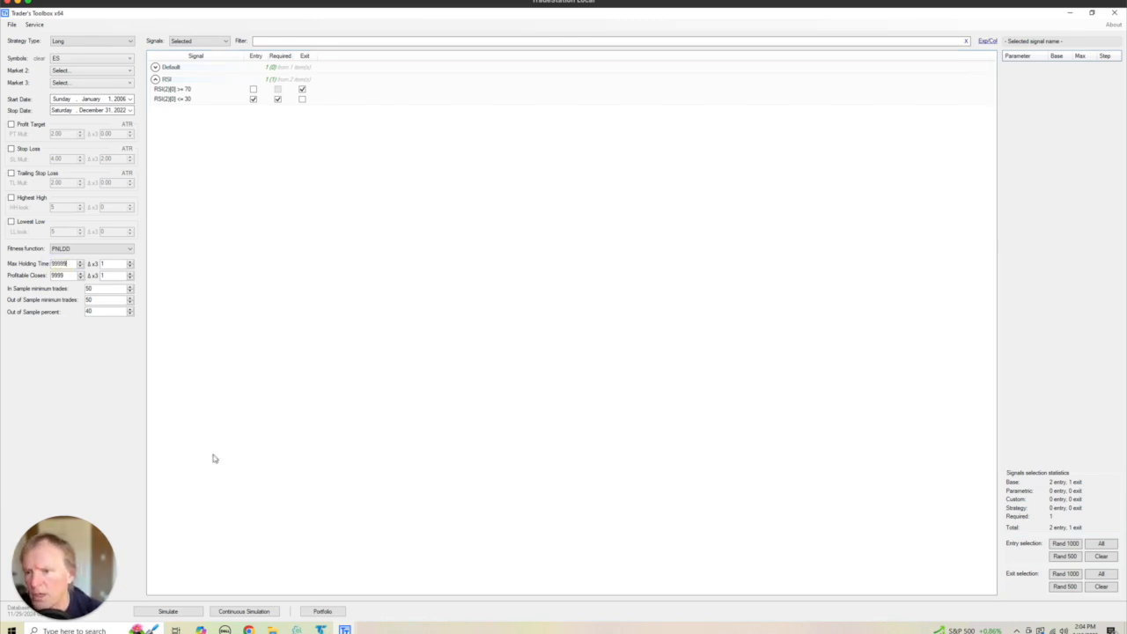
left_click(295, 483)
left_click(167, 611)
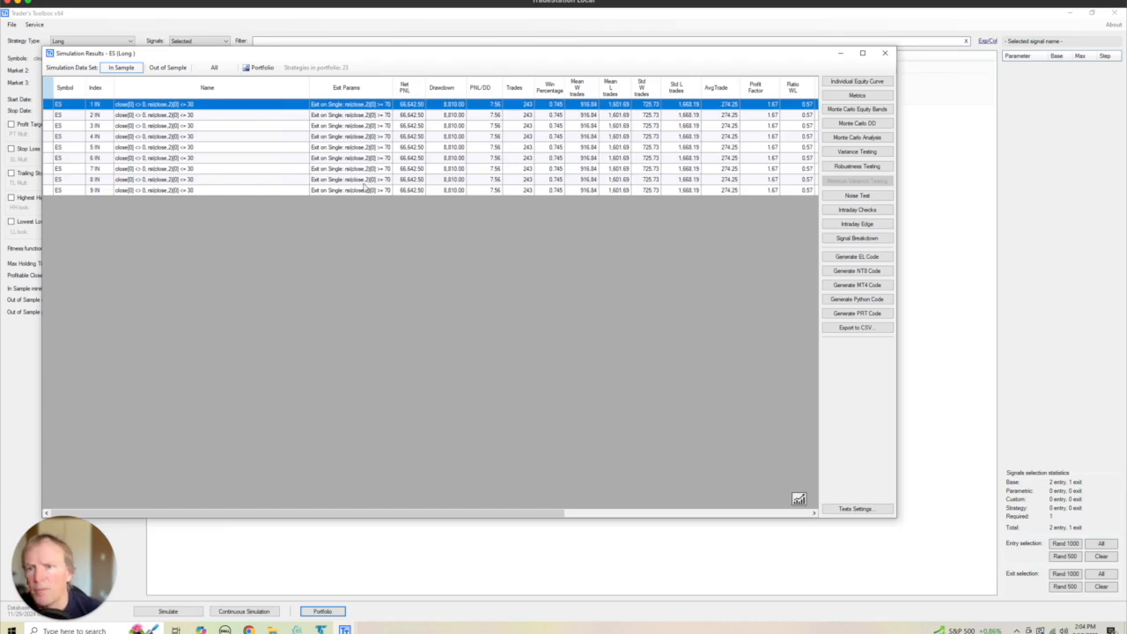
- Examine the first strategy's equity curve over the full data set, then close the simulation results
left_click(214, 68)
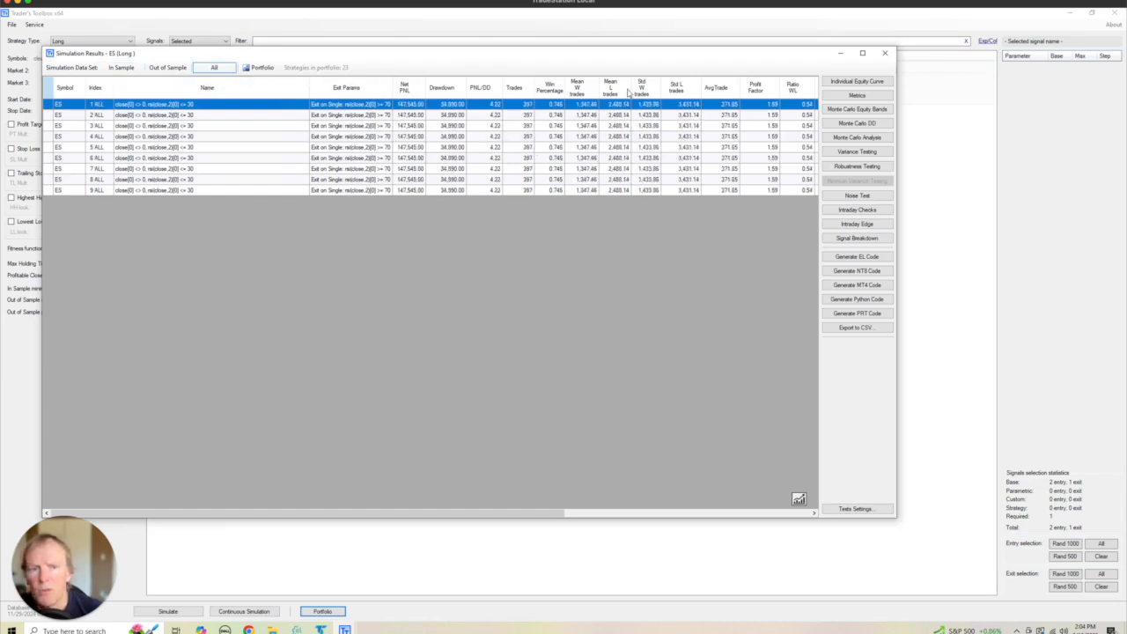
left_click(847, 82)
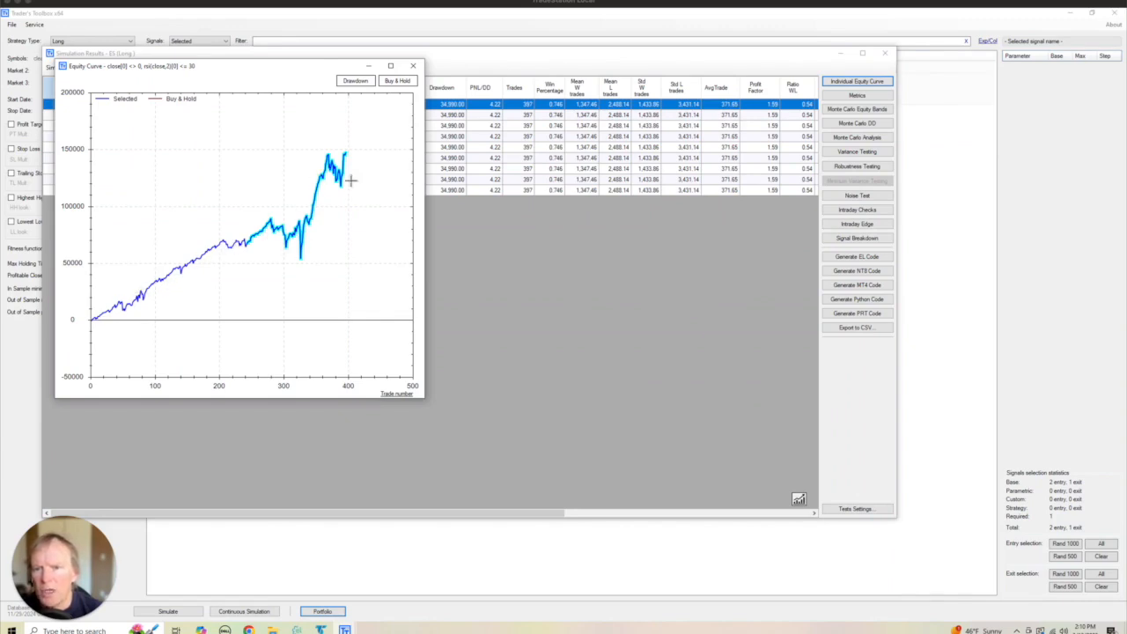
left_click(414, 66)
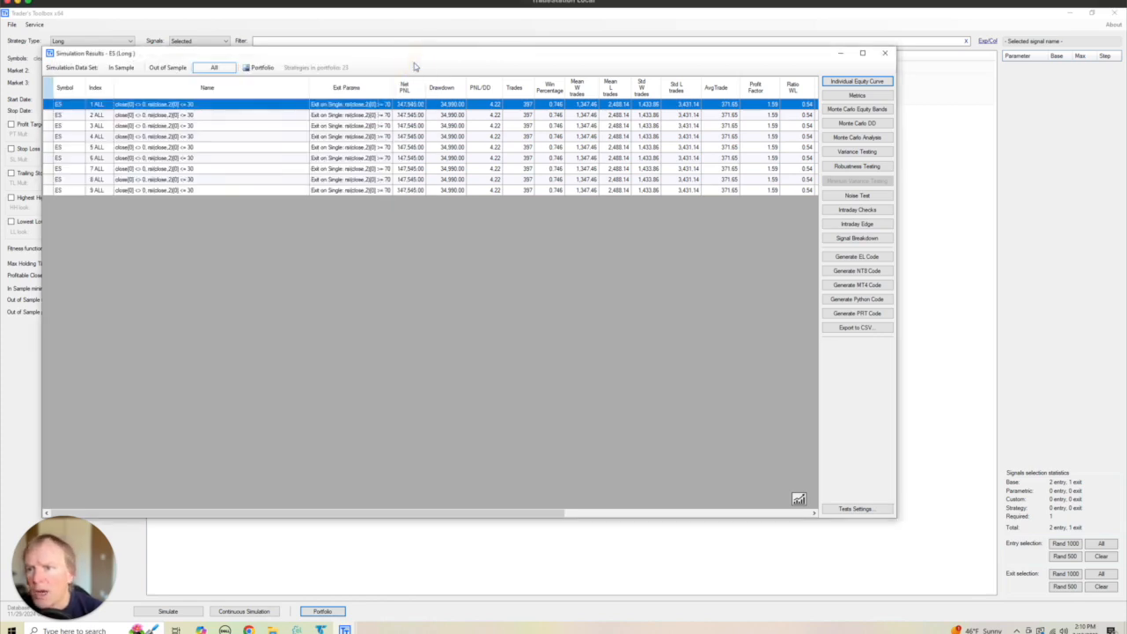
left_click_drag(359, 63, 453, 62)
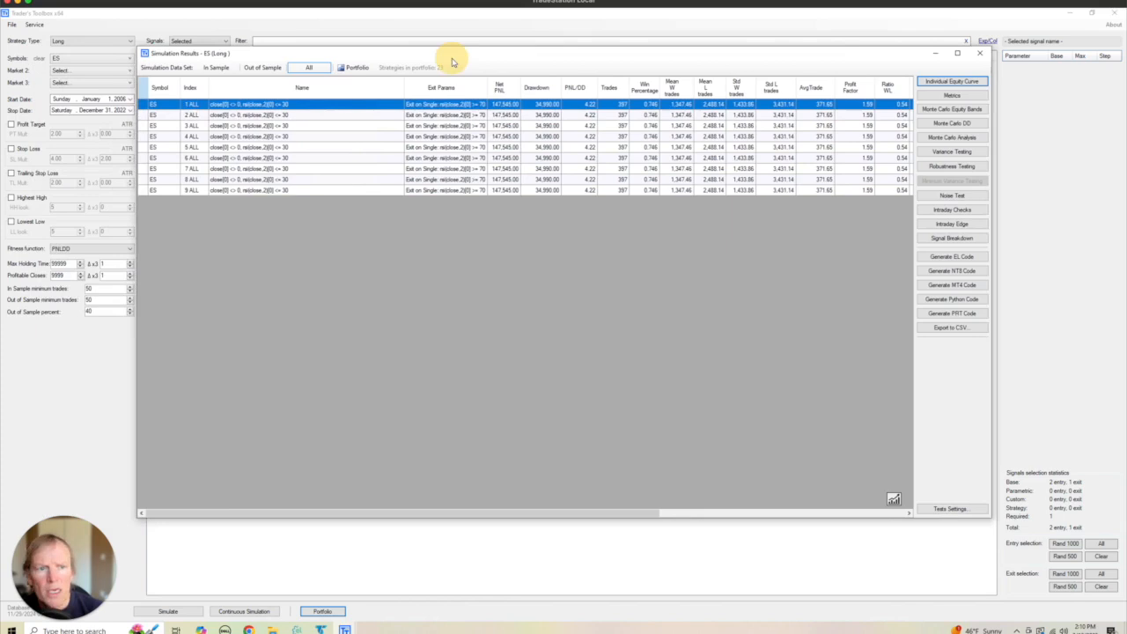
left_click(979, 53)
left_click(568, 348)
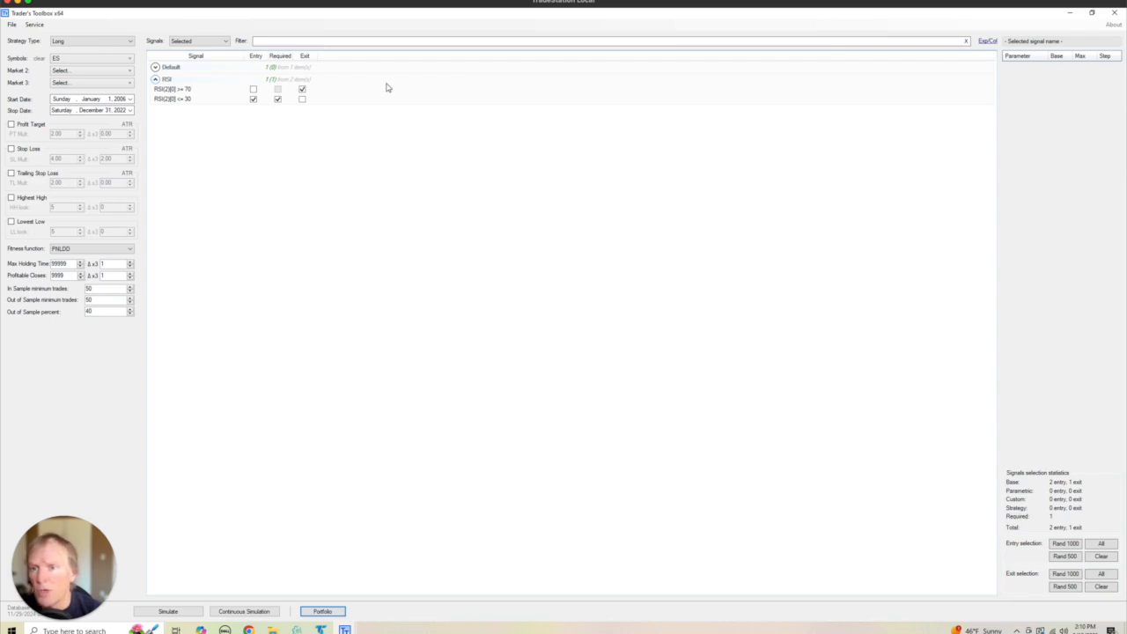
- Enable the stop loss and select all Legacy signals as entry signals
left_click(10, 149)
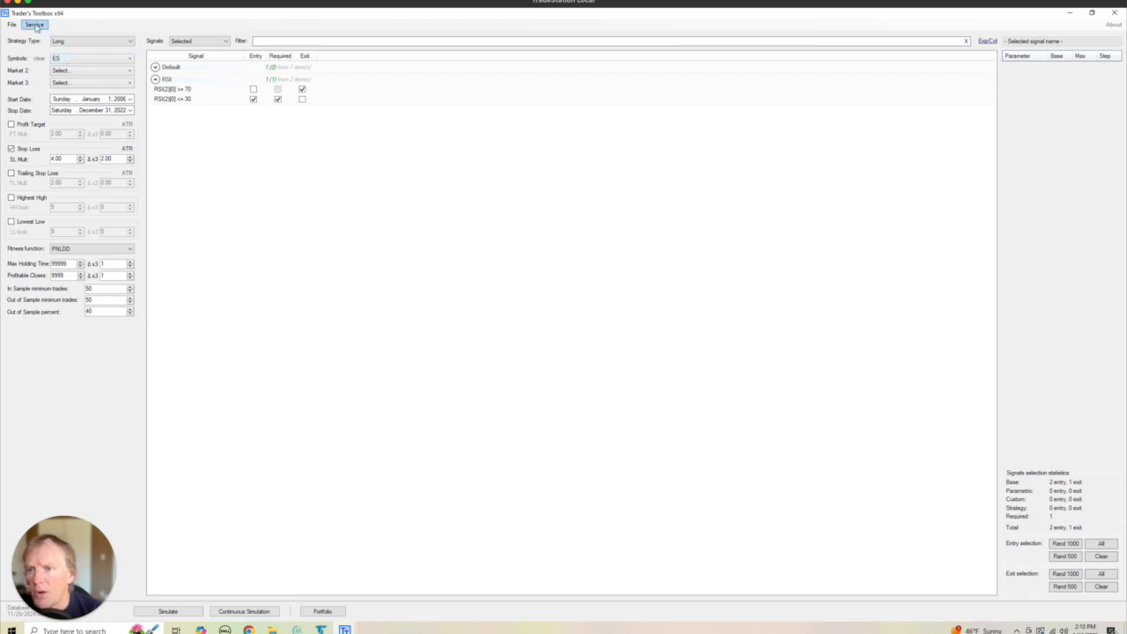
left_click(199, 43)
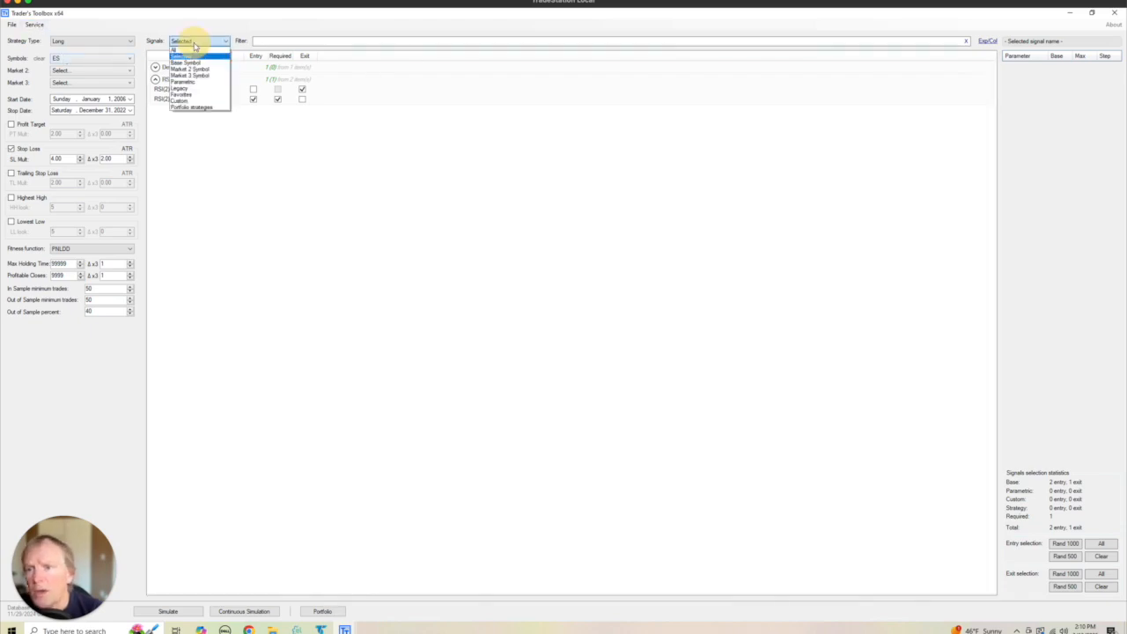
left_click(196, 89)
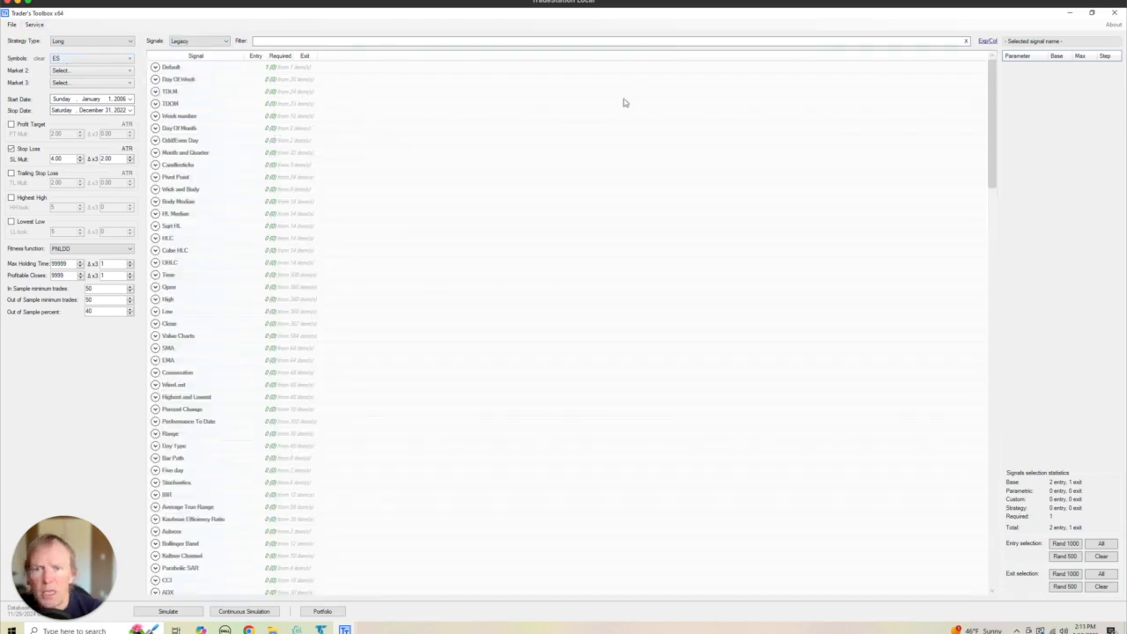
left_click(1101, 544)
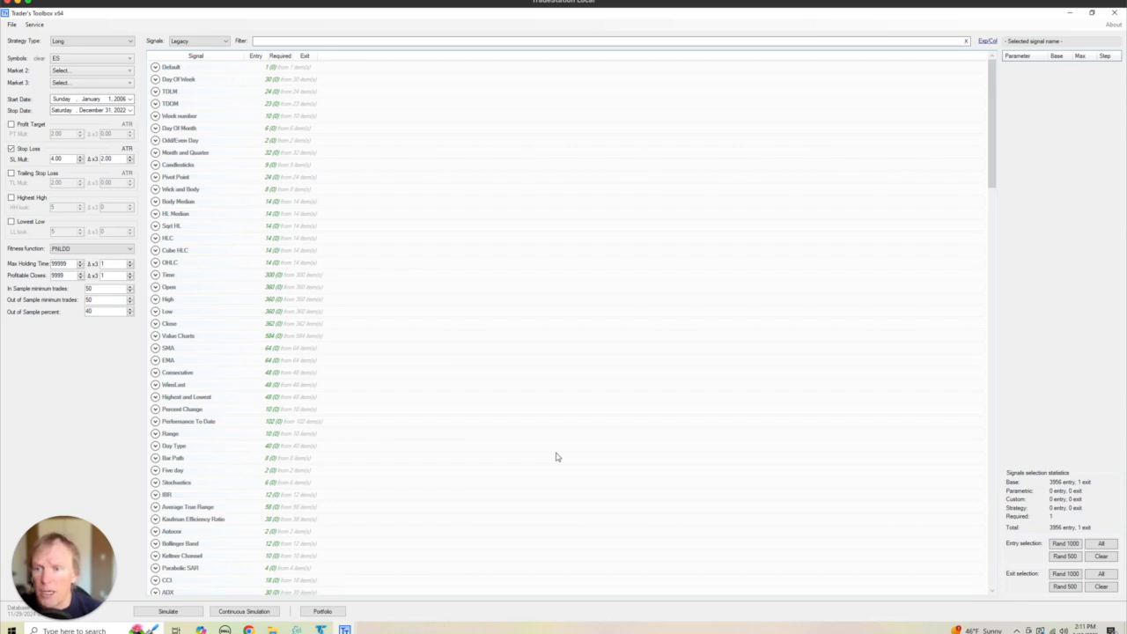
- Check the maximum number of rules per strategy in the general settings and close them
left_click(34, 24)
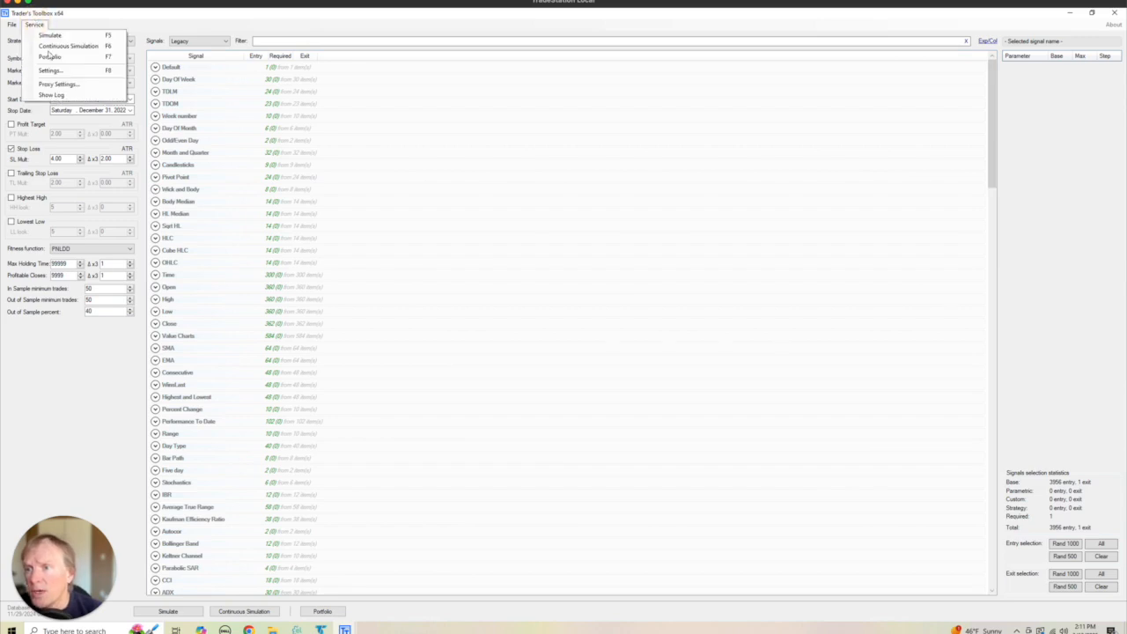
left_click(49, 71)
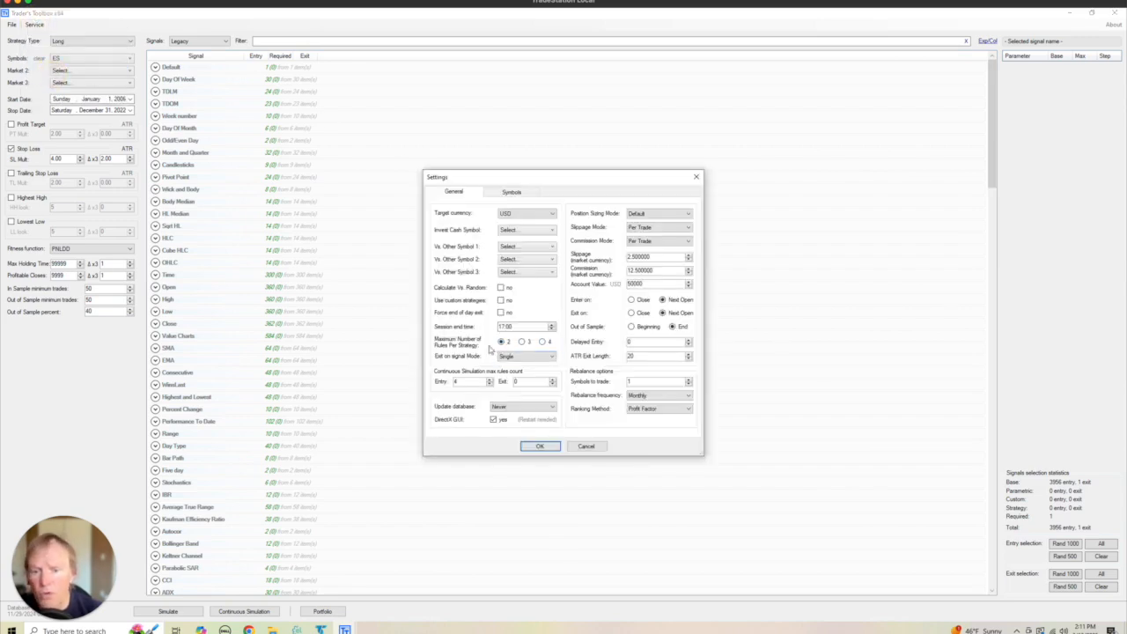
left_click(535, 448)
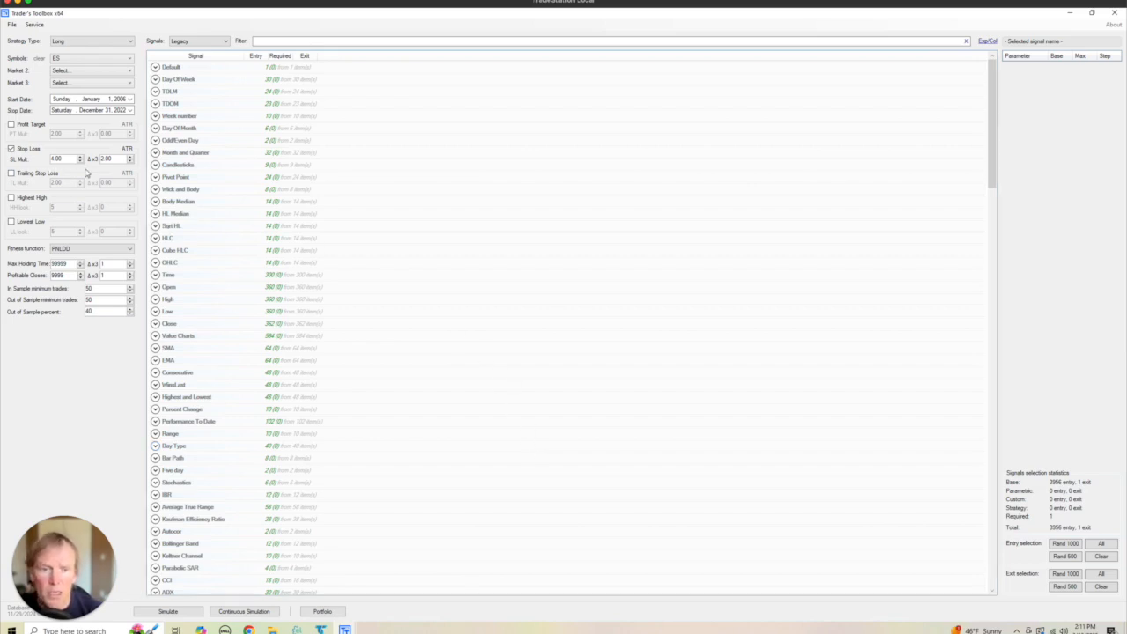
- Select all Parametric signals as entry signals as well and run the simulation
left_click(208, 40)
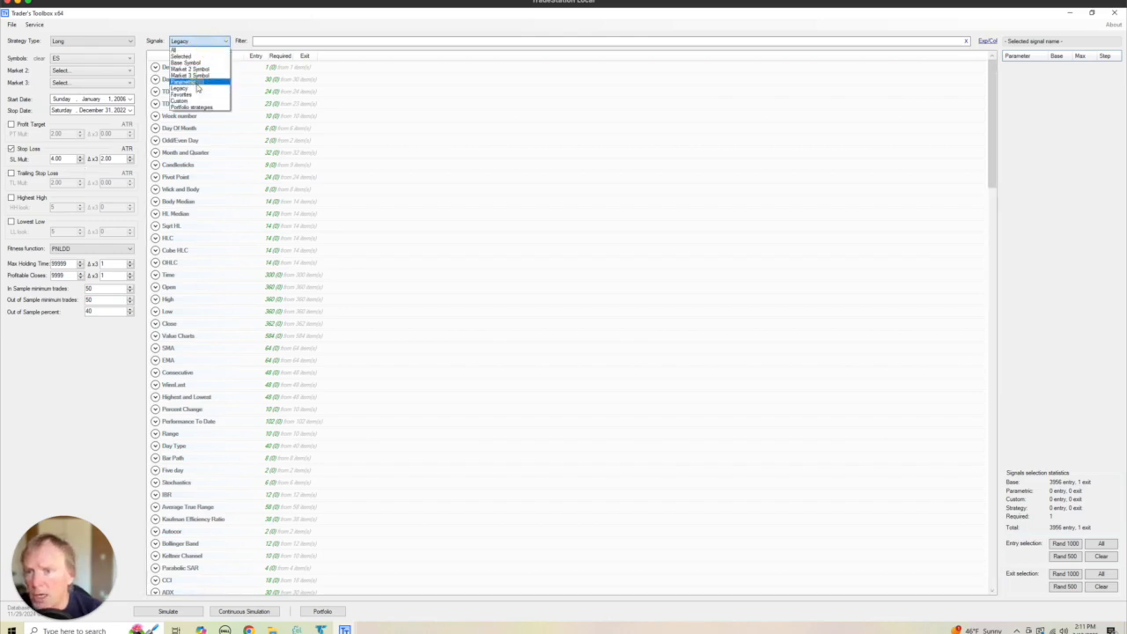
left_click(187, 81)
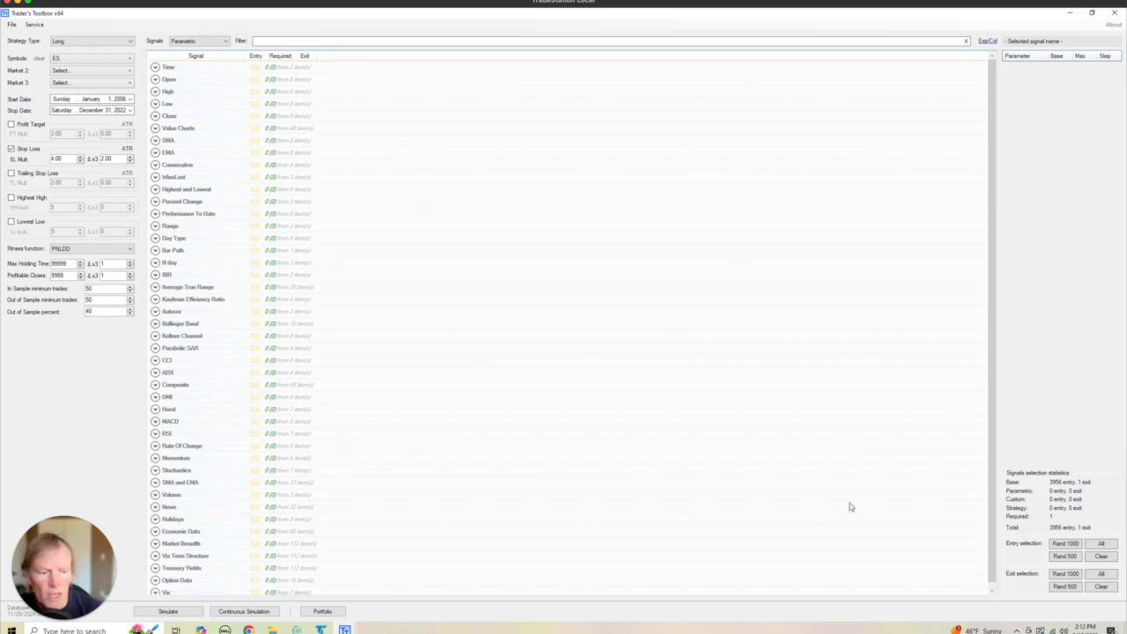
left_click(1101, 544)
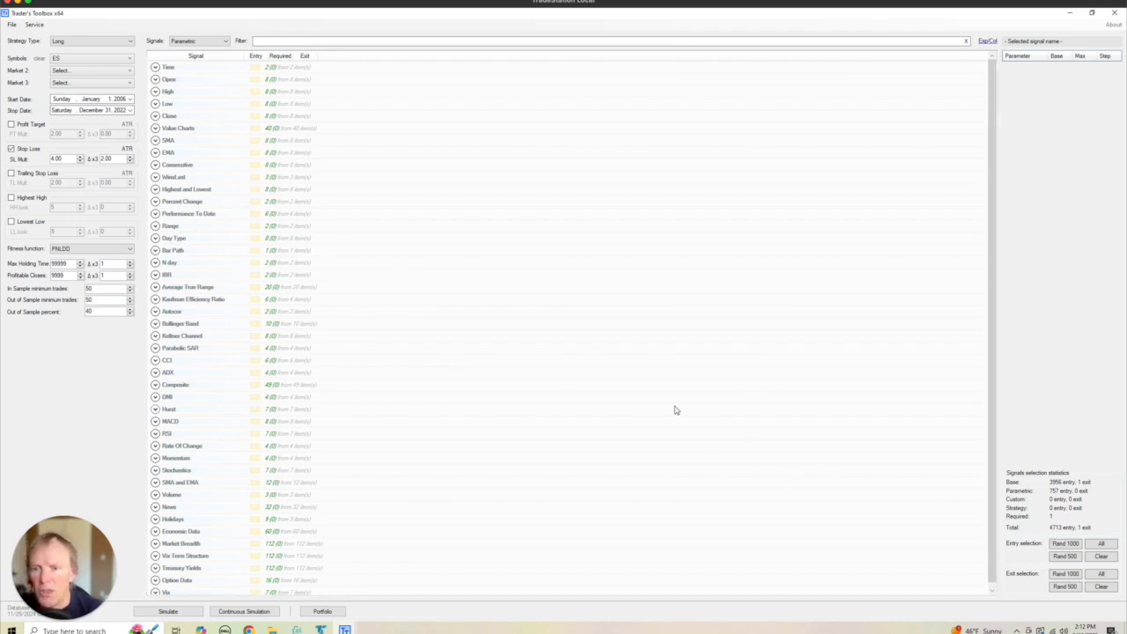
left_click(174, 609)
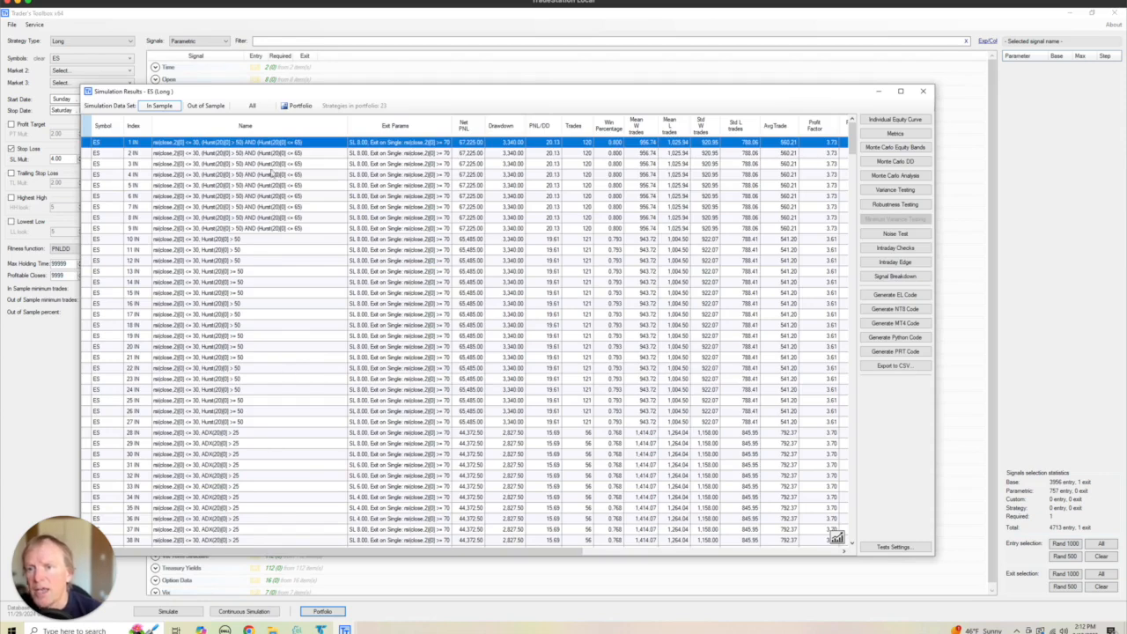
- Show the simulation results for the full data set, sorted by PNL/DD from highest to lowest
left_click(445, 325)
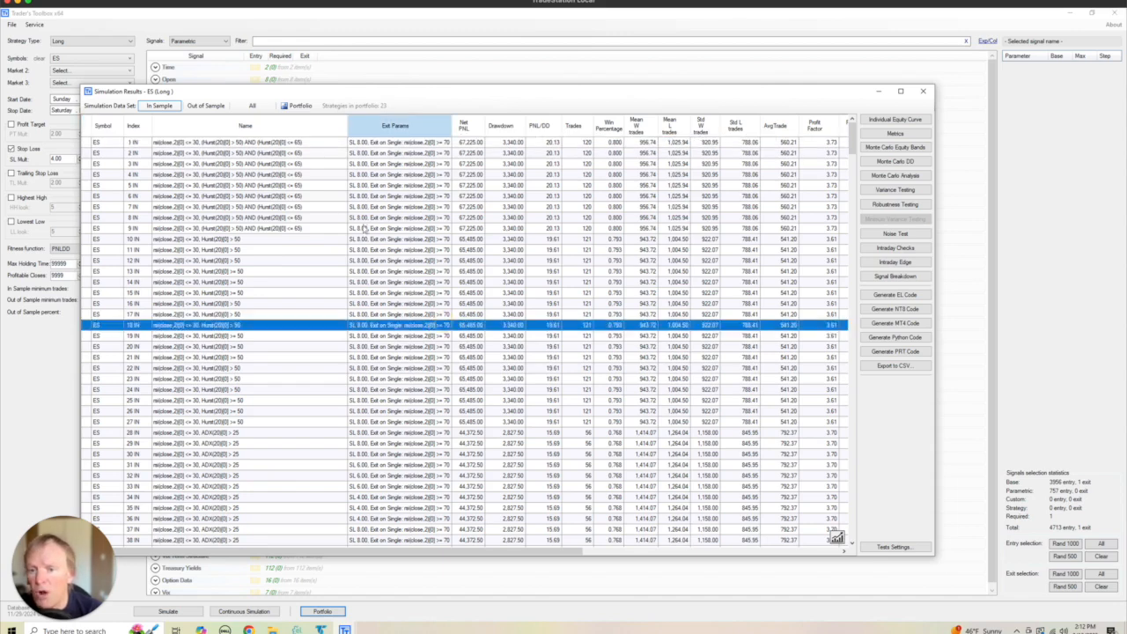
left_click(208, 105)
left_click(252, 105)
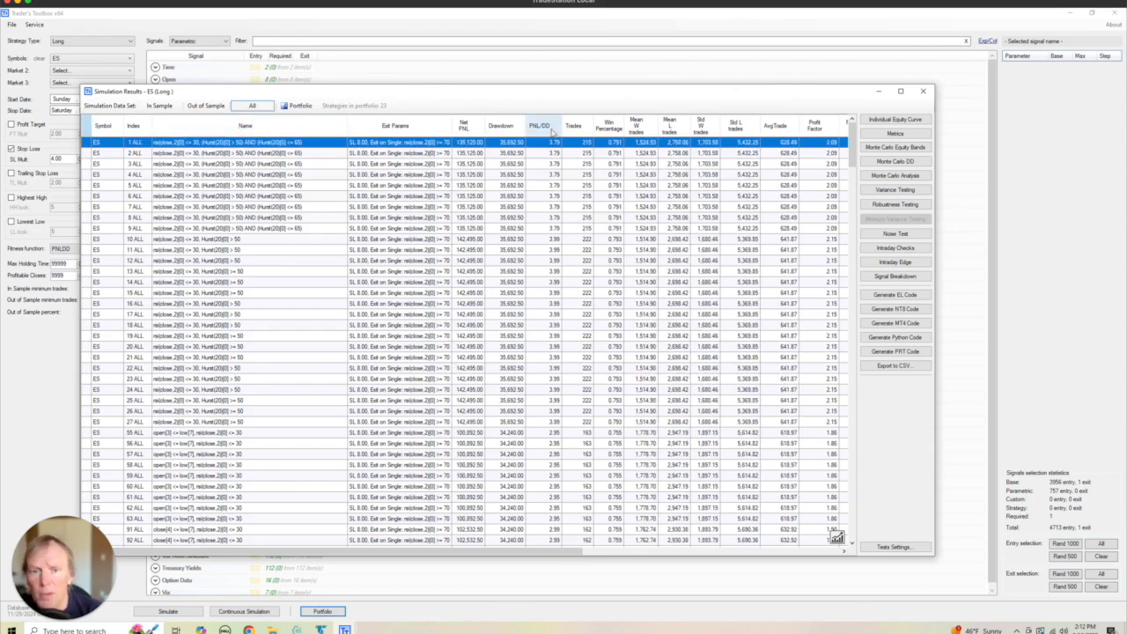
left_click(551, 127)
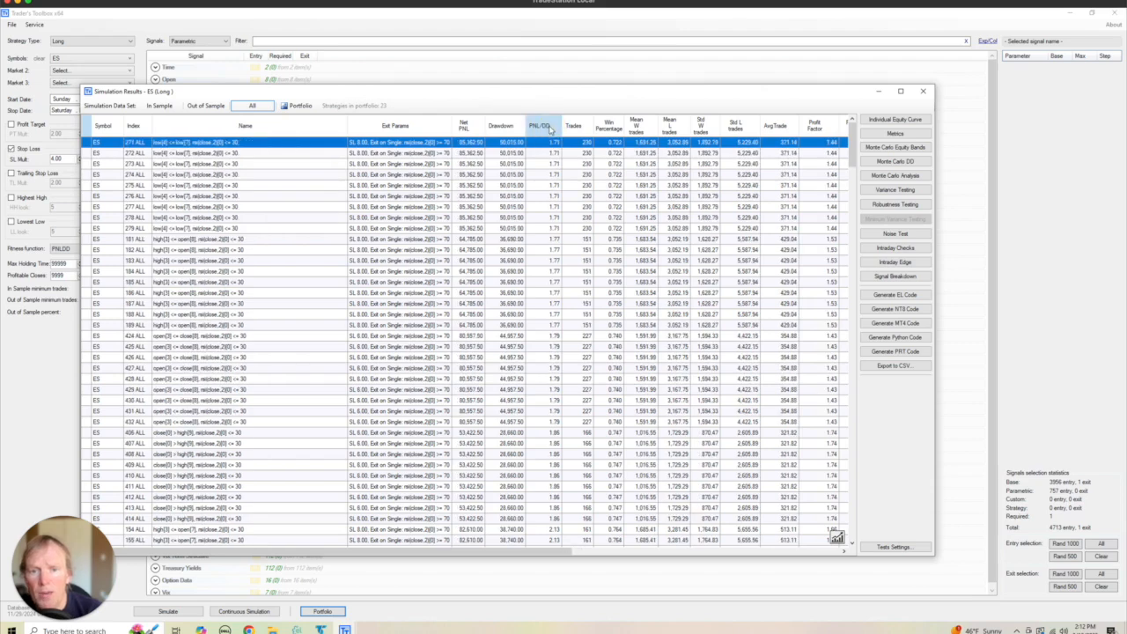
left_click(551, 130)
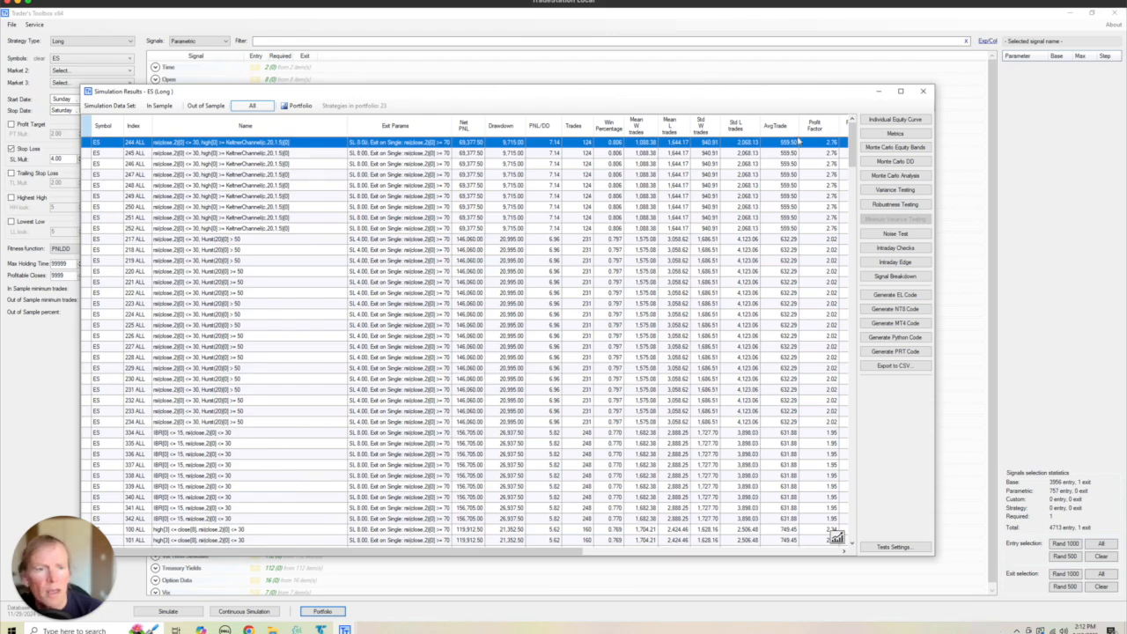
- Examine the equity curve of the top-ranked RSI and Keltner Channel strategy, then close it
left_click(893, 120)
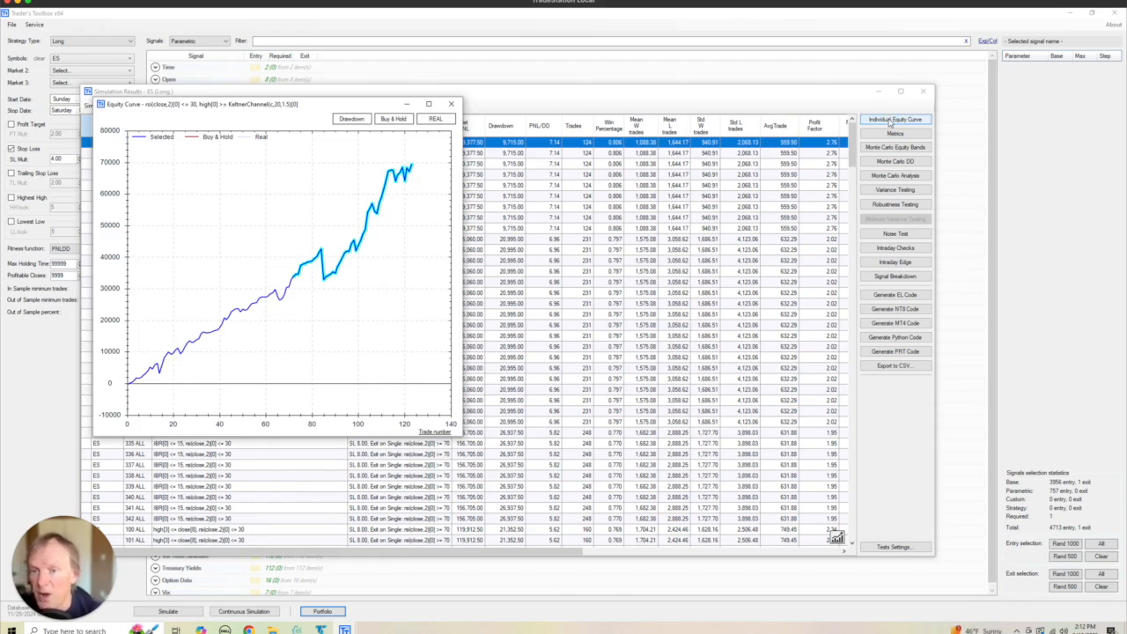
left_click(451, 104)
right_click(368, 144)
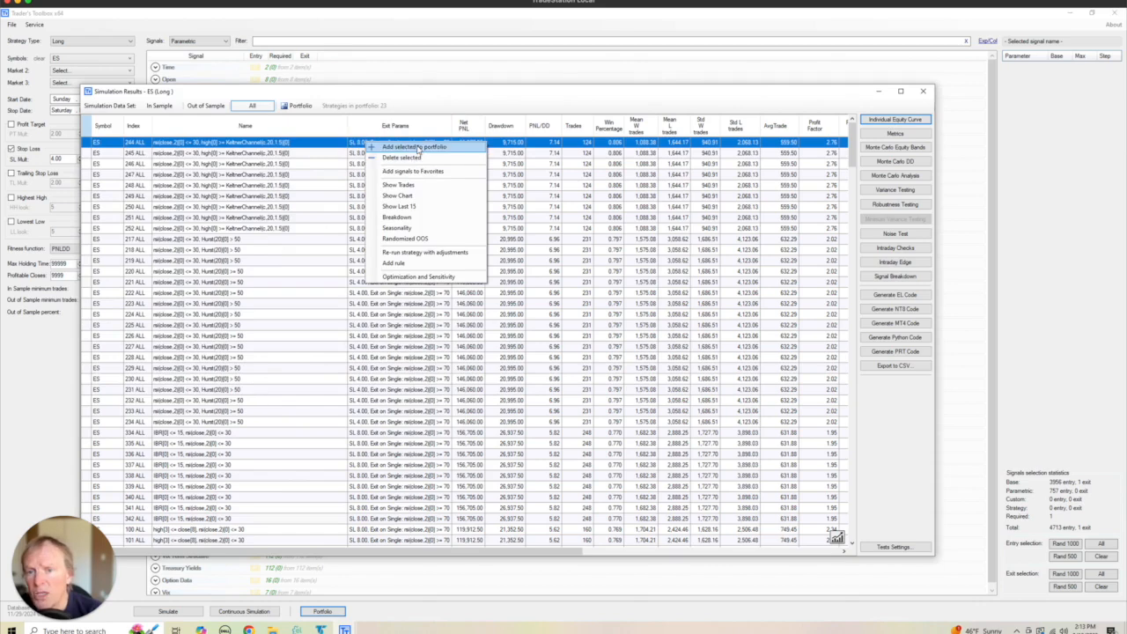
left_click(452, 102)
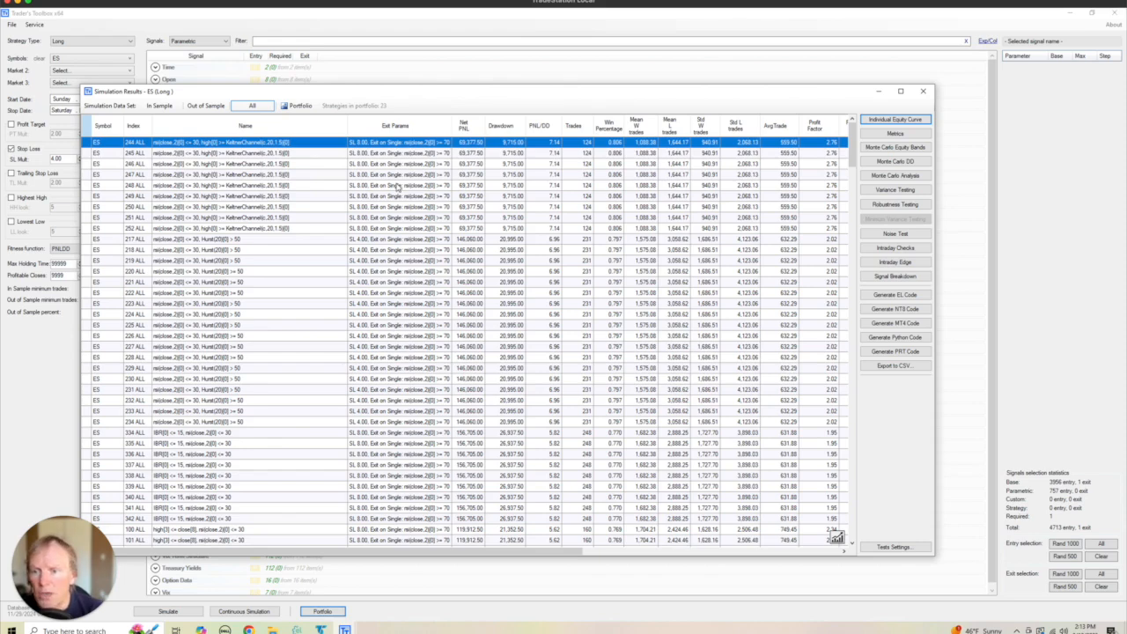
- Examine the equity curve of the first RSI strategy with the Hurst(20) > 50 rule, then close it
double_click(267, 239)
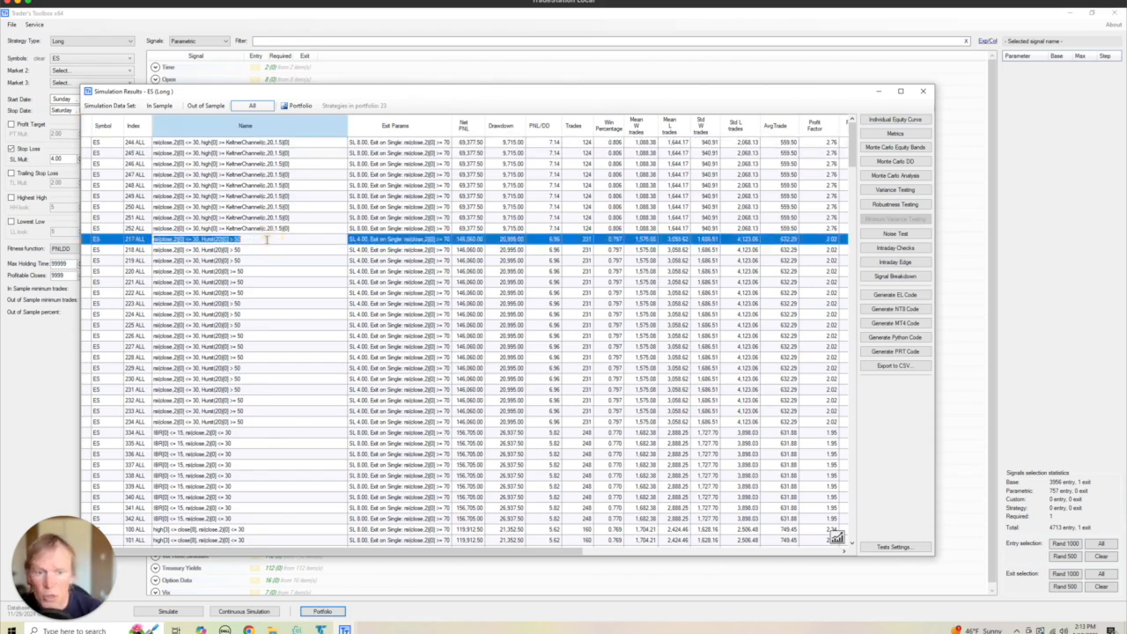
left_click(282, 252)
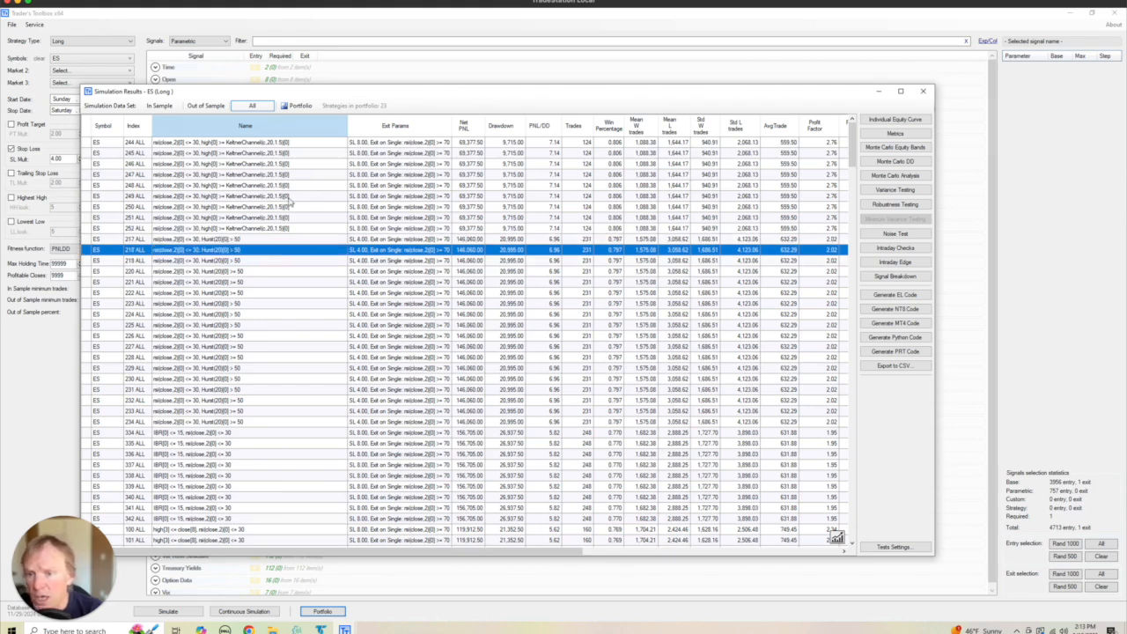
left_click(284, 239)
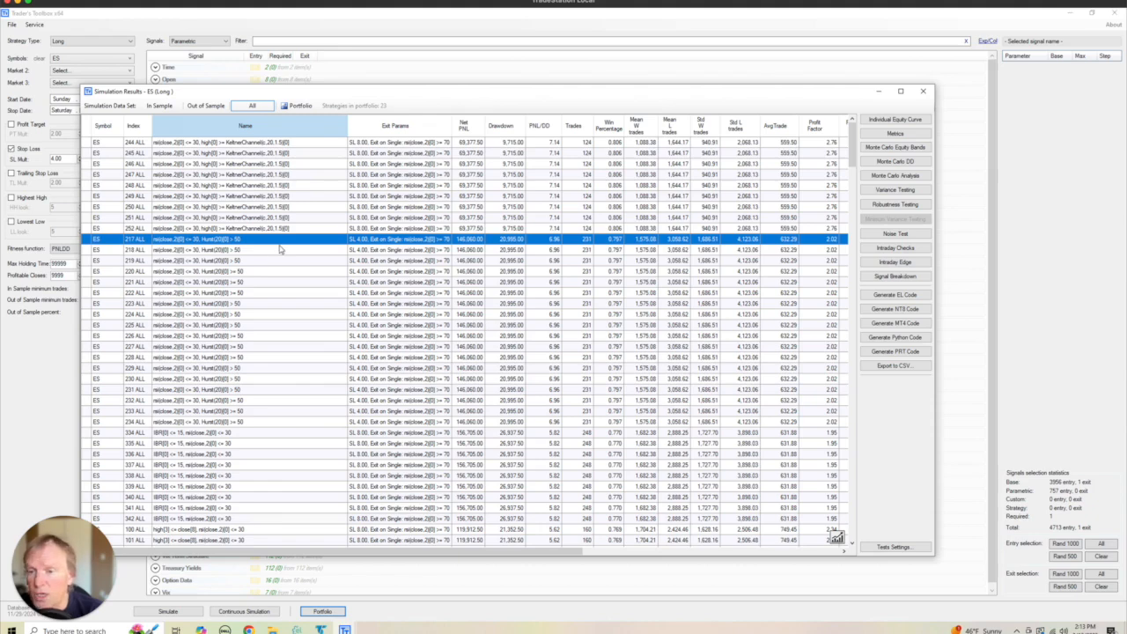
left_click(895, 119)
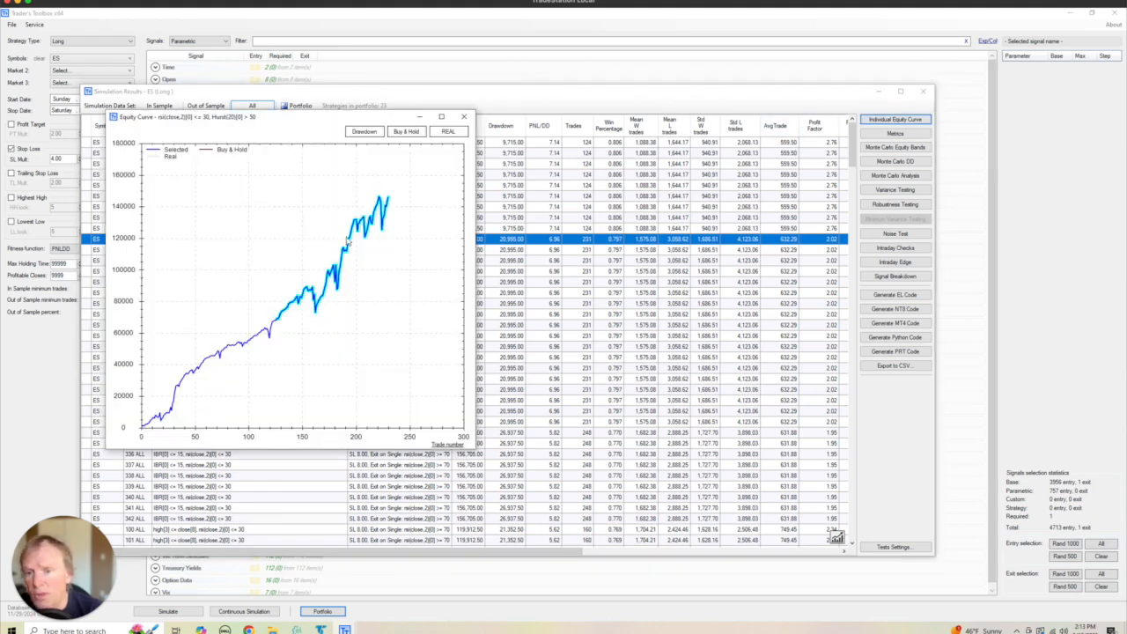
left_click(464, 116)
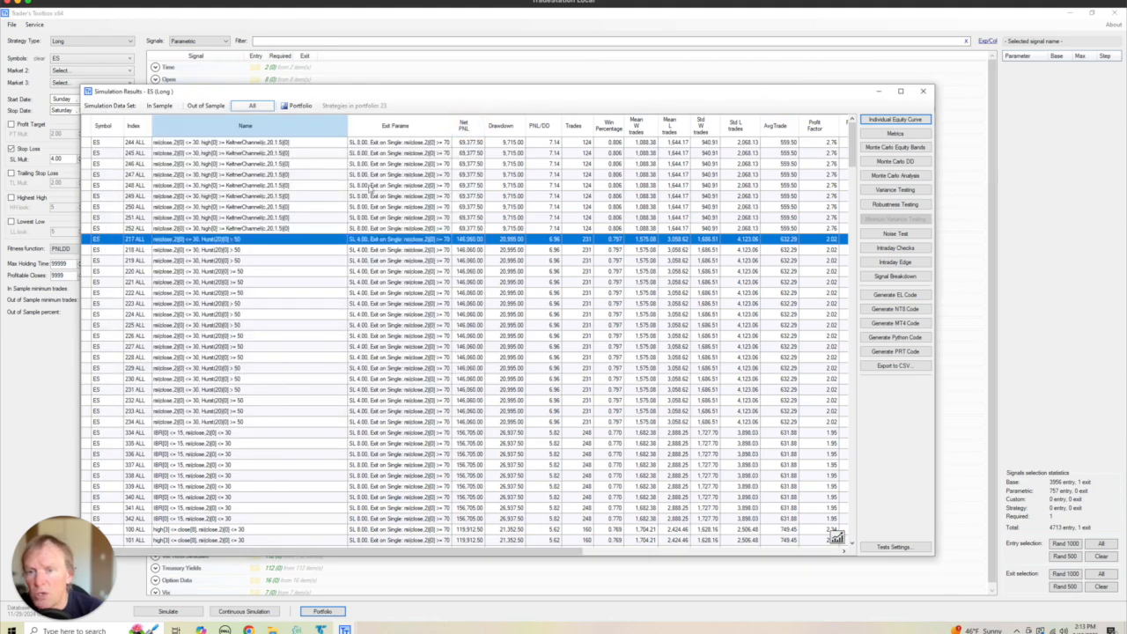
right_click(297, 237)
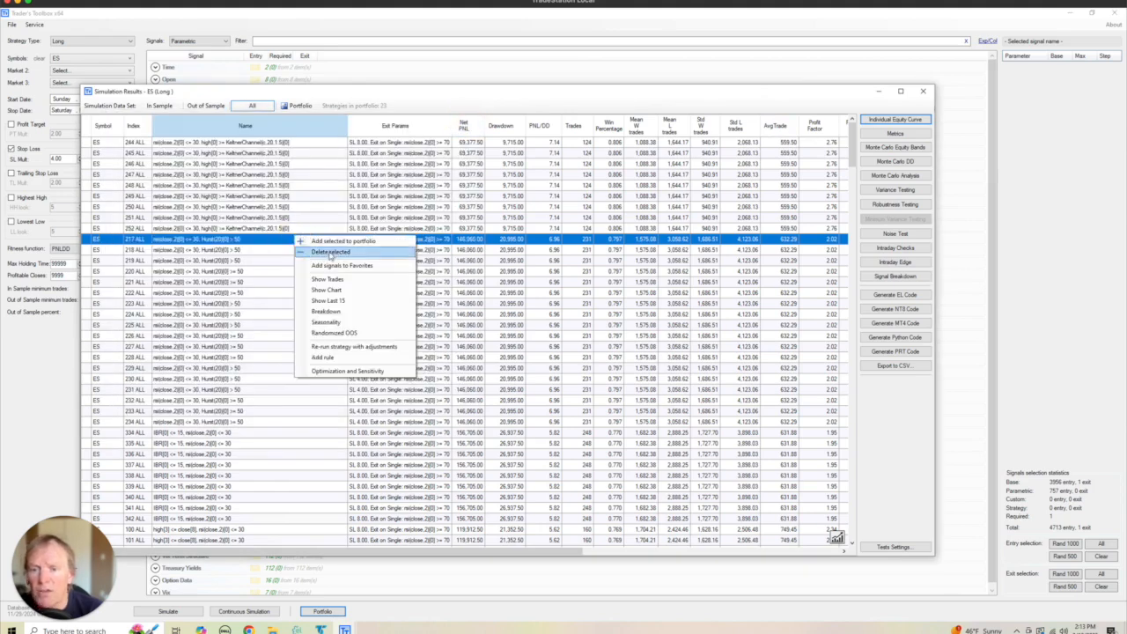
left_click(478, 96)
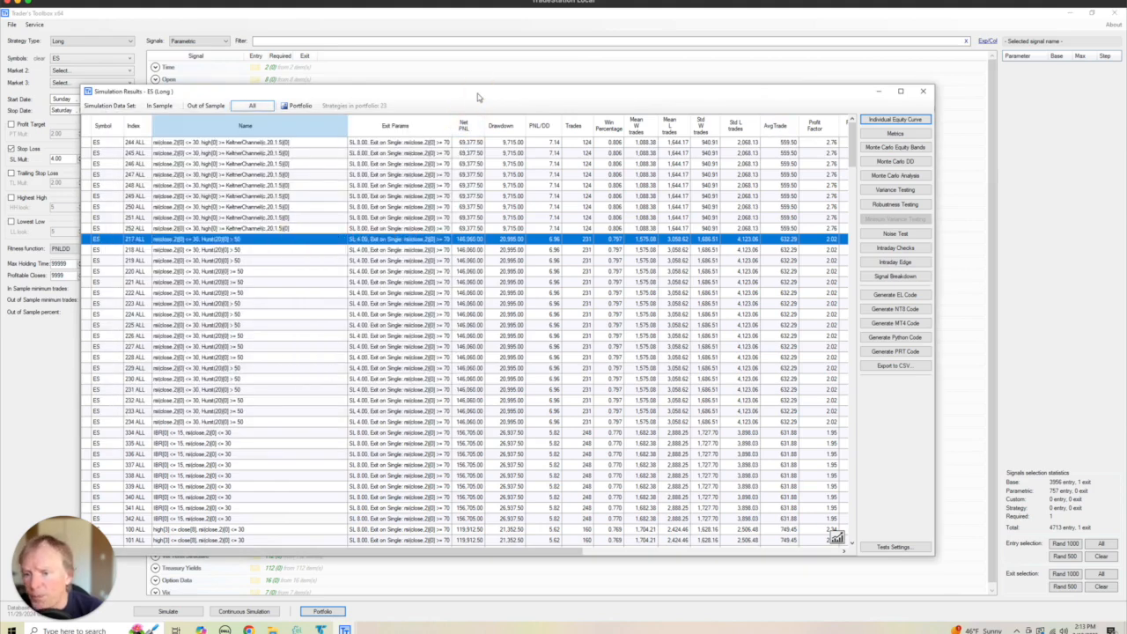
- Examine the equity curve of the first RSI strategy with the IBR[0] <= 15 rule, then close it
left_click(279, 431)
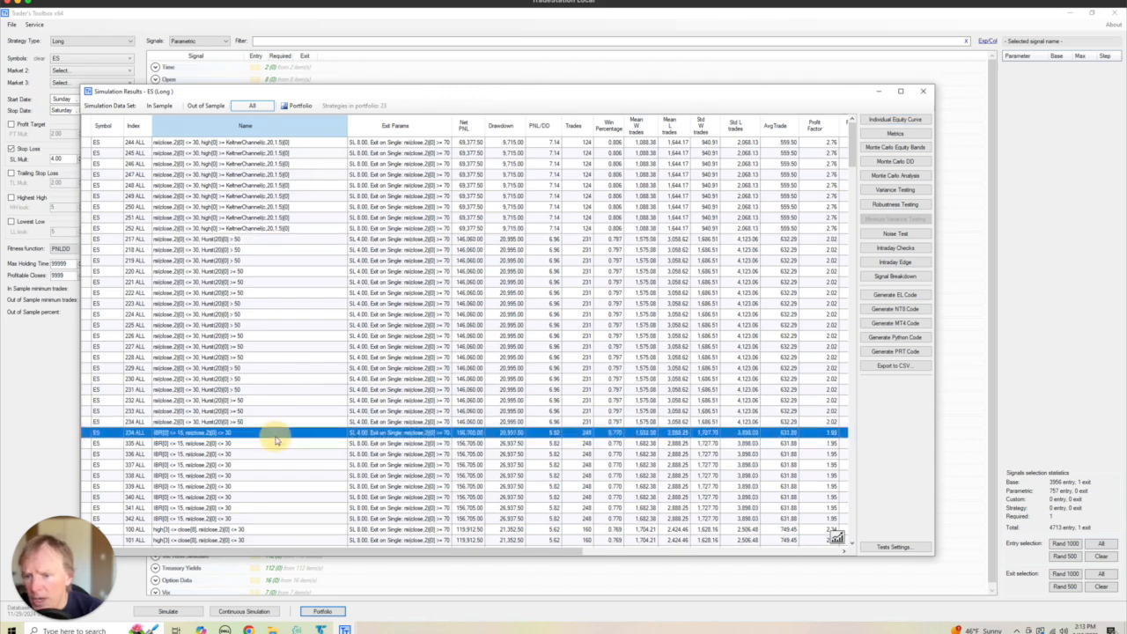
left_click(898, 120)
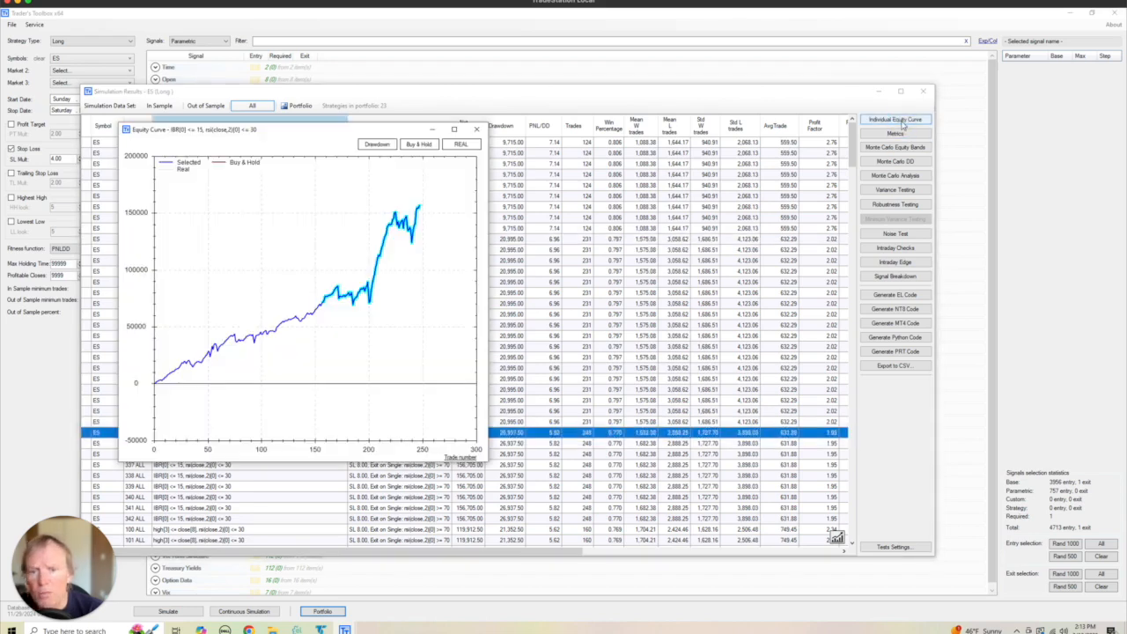
left_click(475, 131)
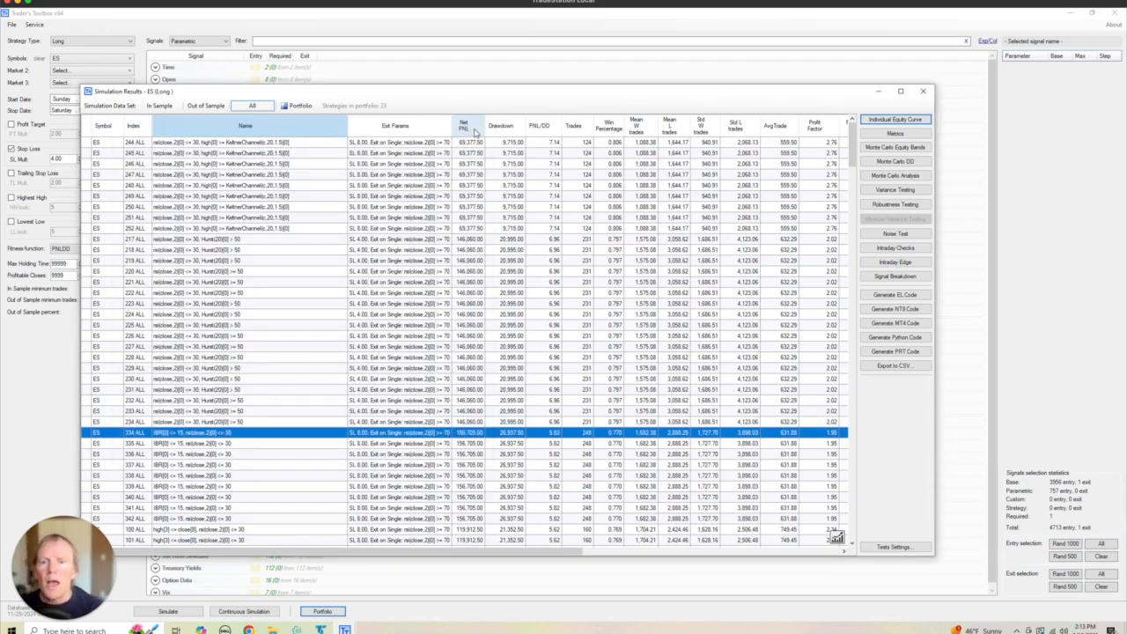
- Close the simulation results, set the max holding time to 1 with an increment of 1, and run the simulation again
left_click(923, 92)
left_click(563, 356)
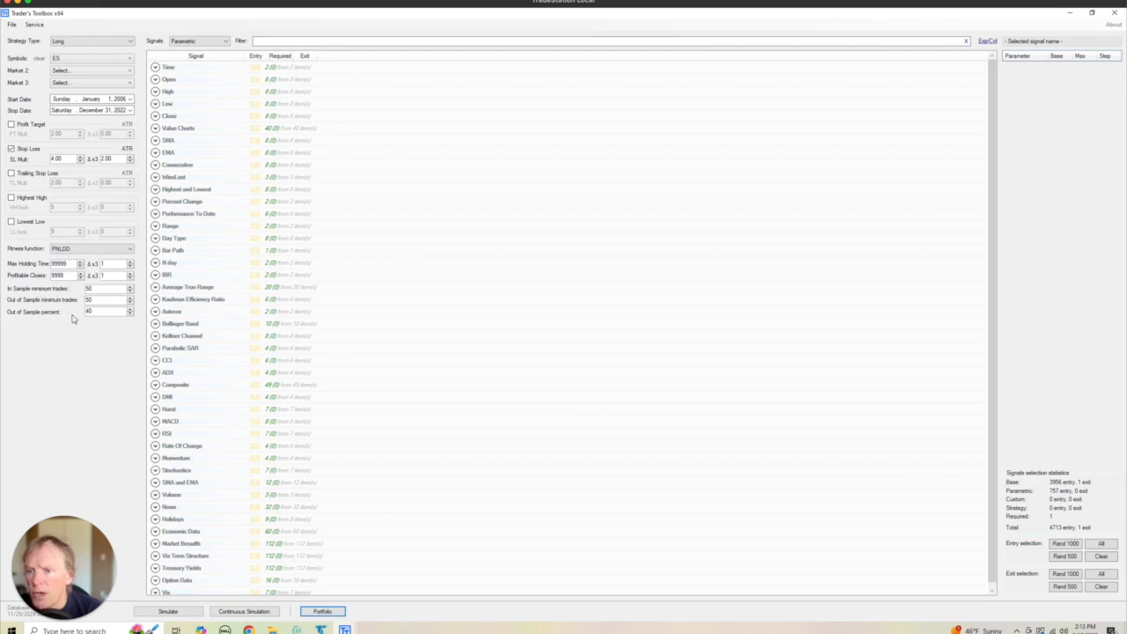
double_click(59, 264)
type("5")
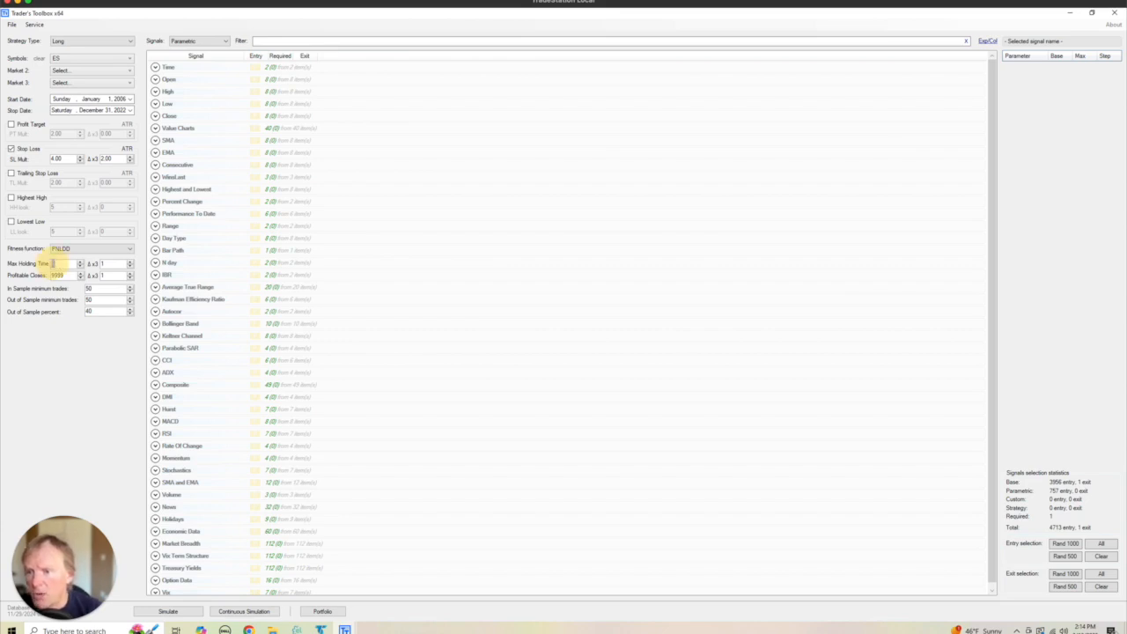
double_click(56, 264)
double_click(106, 264)
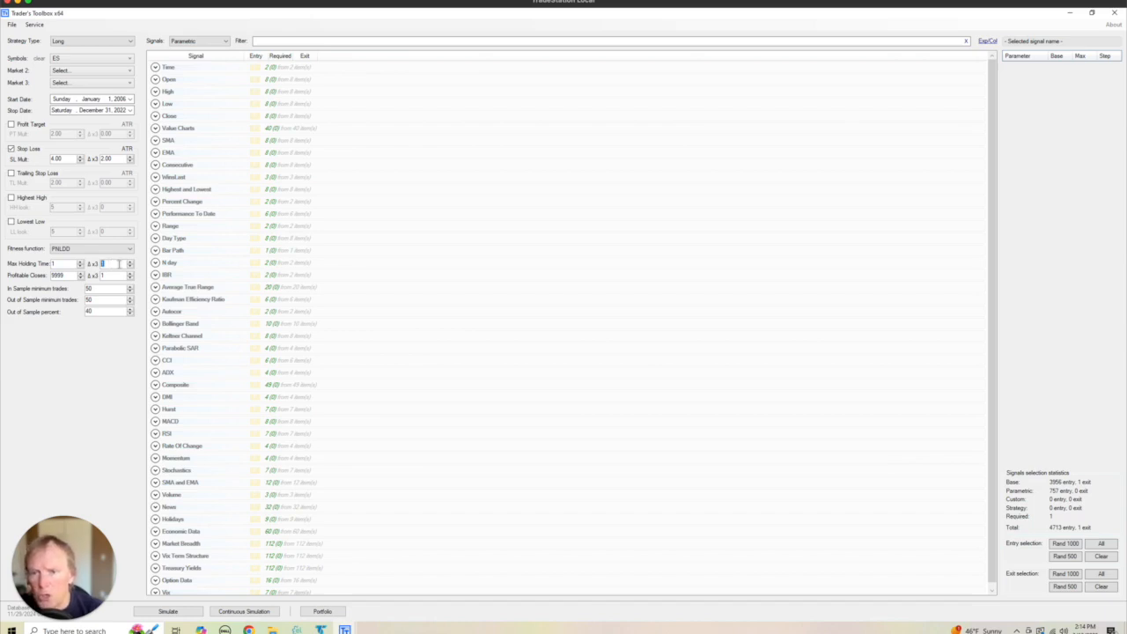
left_click(164, 611)
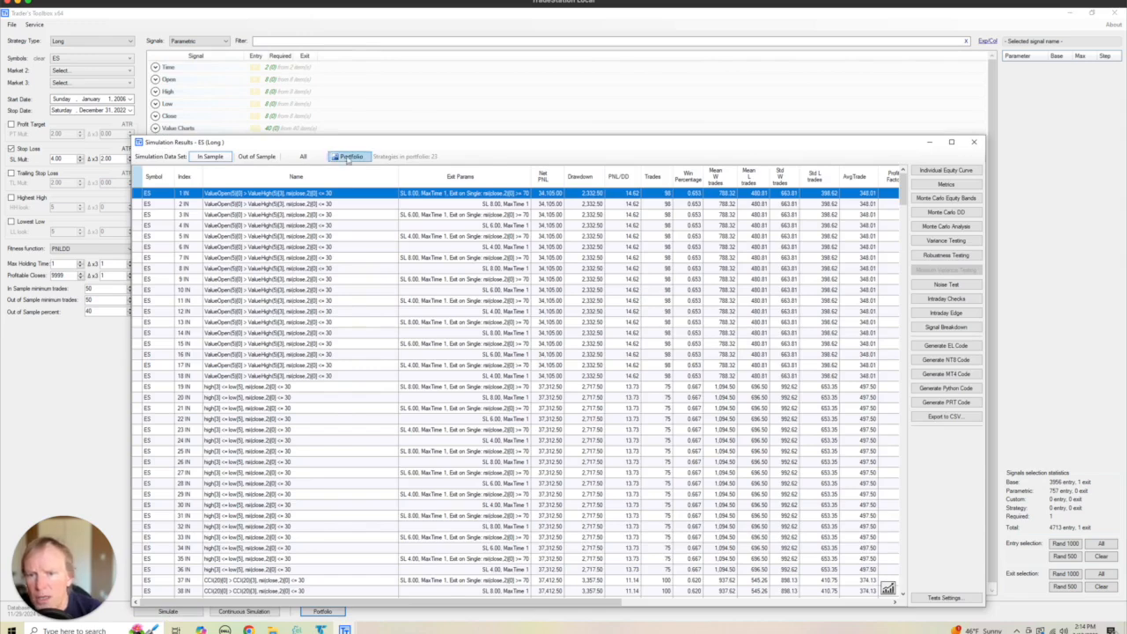
- Sort the results for the full data set by PNL/DD from highest to lowest and examine the top-ranked strategy's equity curve
left_click(302, 156)
left_click(615, 180)
left_click(615, 180)
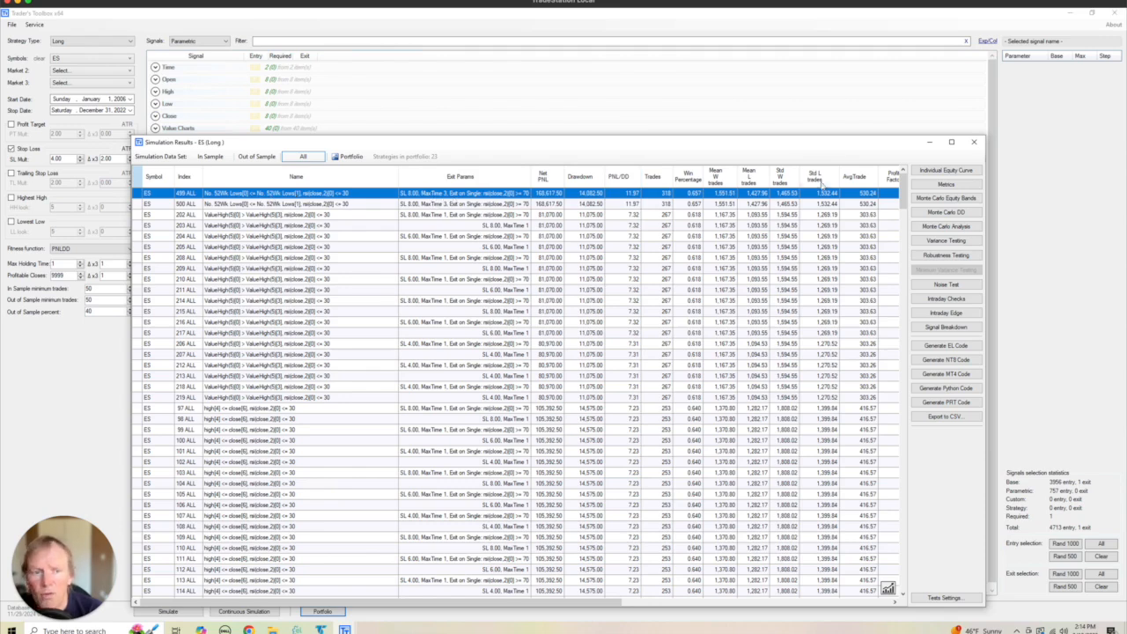
left_click(936, 172)
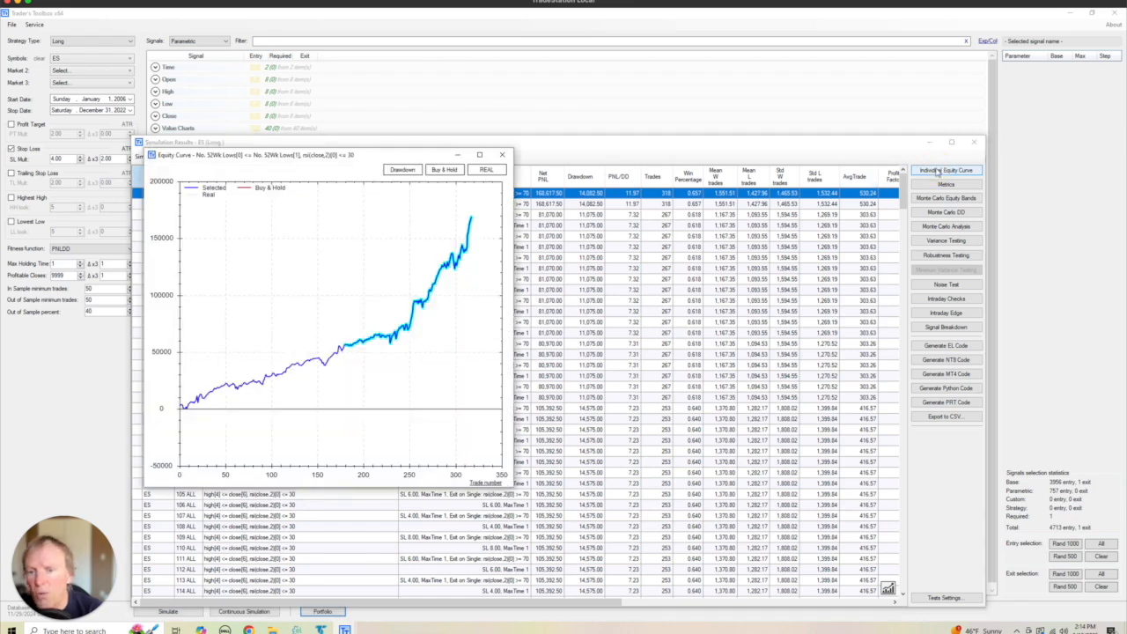
left_click(503, 155)
- Add the top-ranked No. 52Wk Lows and RSI strategy to the portfolio, then close the results and save the portfolio changes
right_click(383, 195)
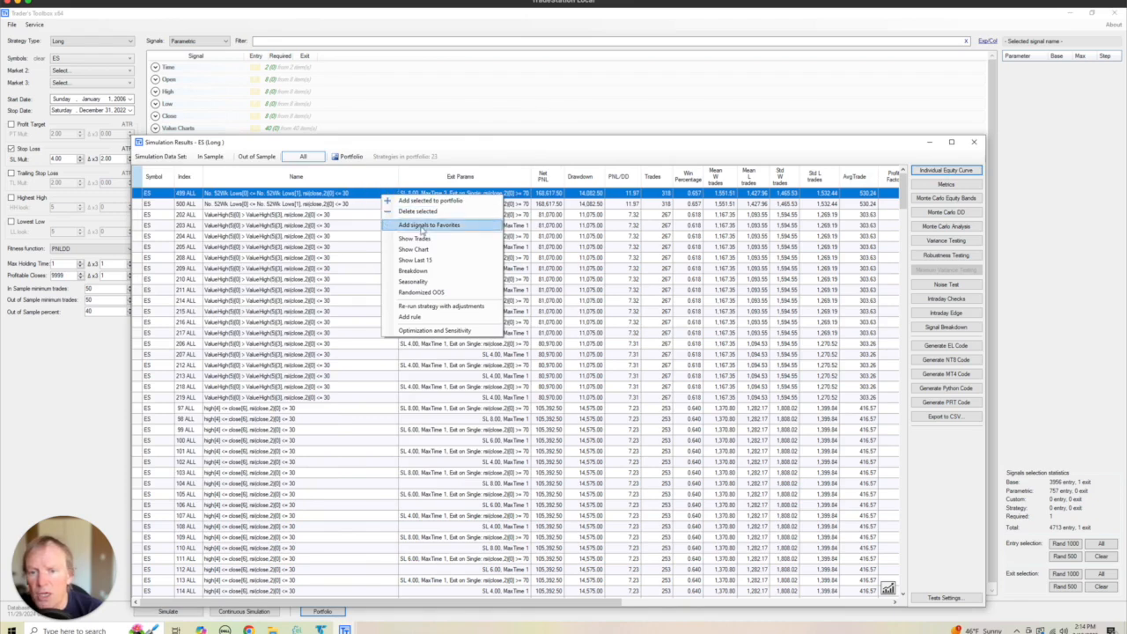
left_click(431, 200)
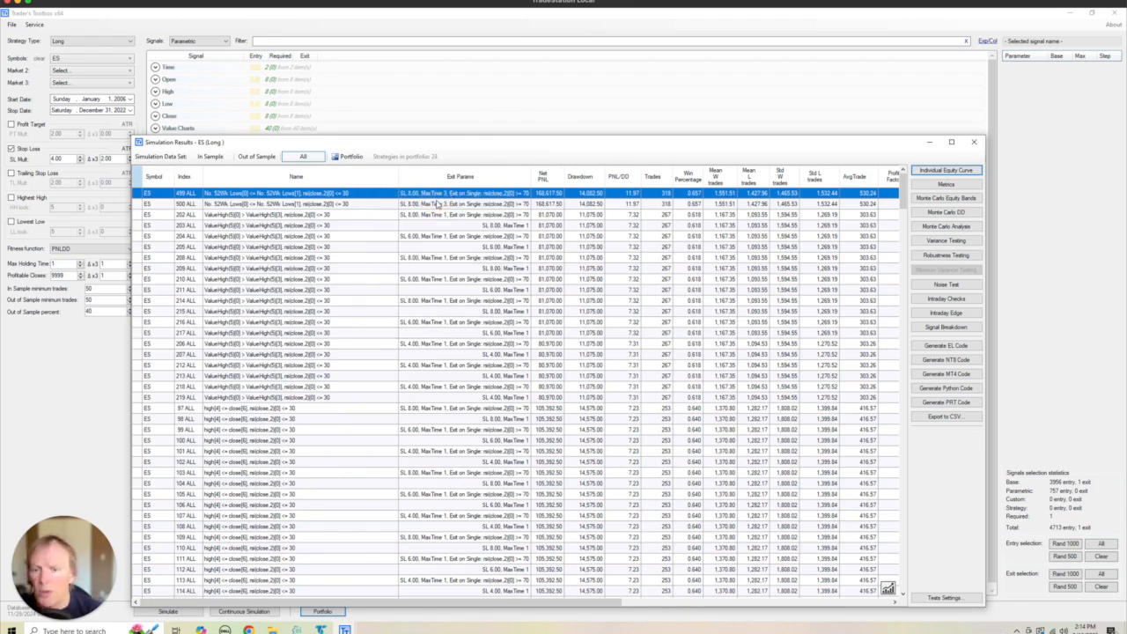
left_click(974, 142)
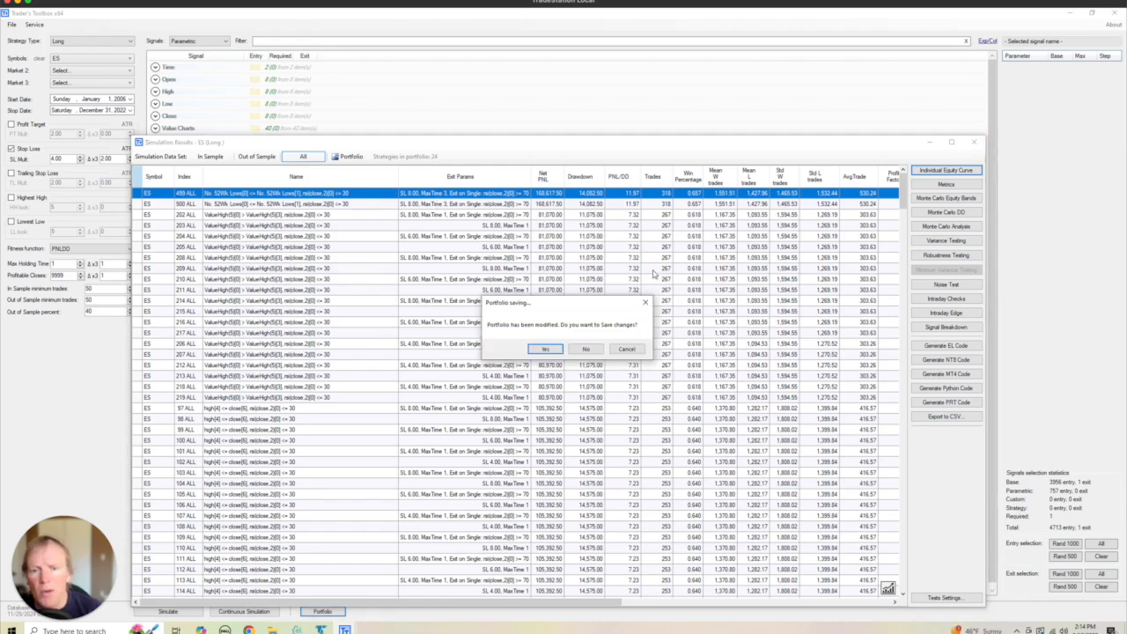
left_click(545, 348)
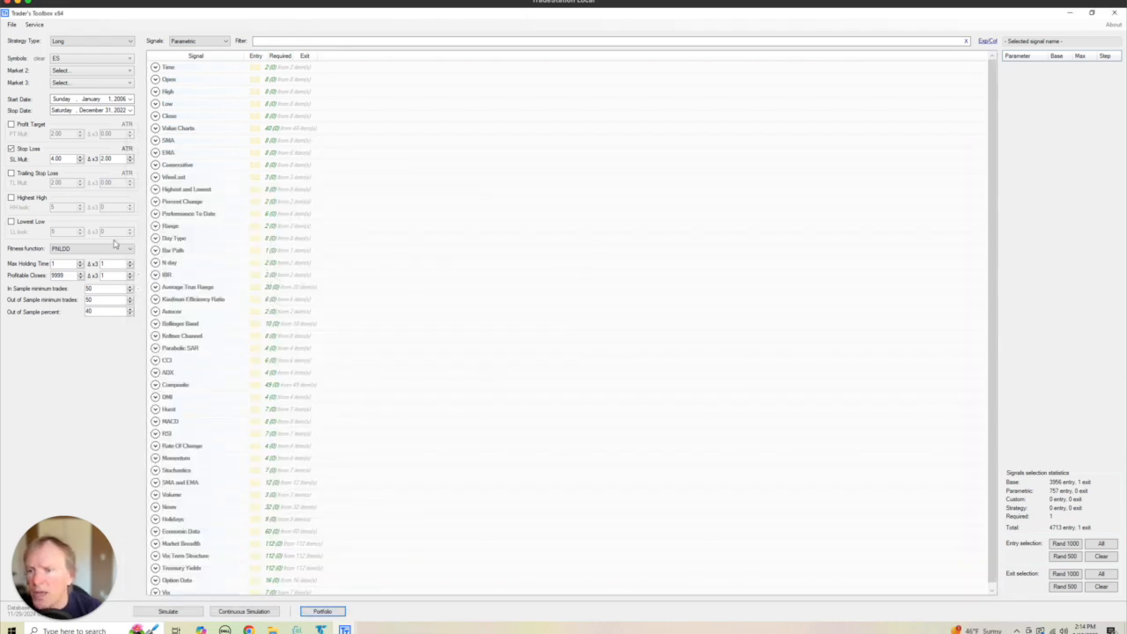
- Review the available fitness functions without changing the selection, then open the portfolio
left_click(95, 250)
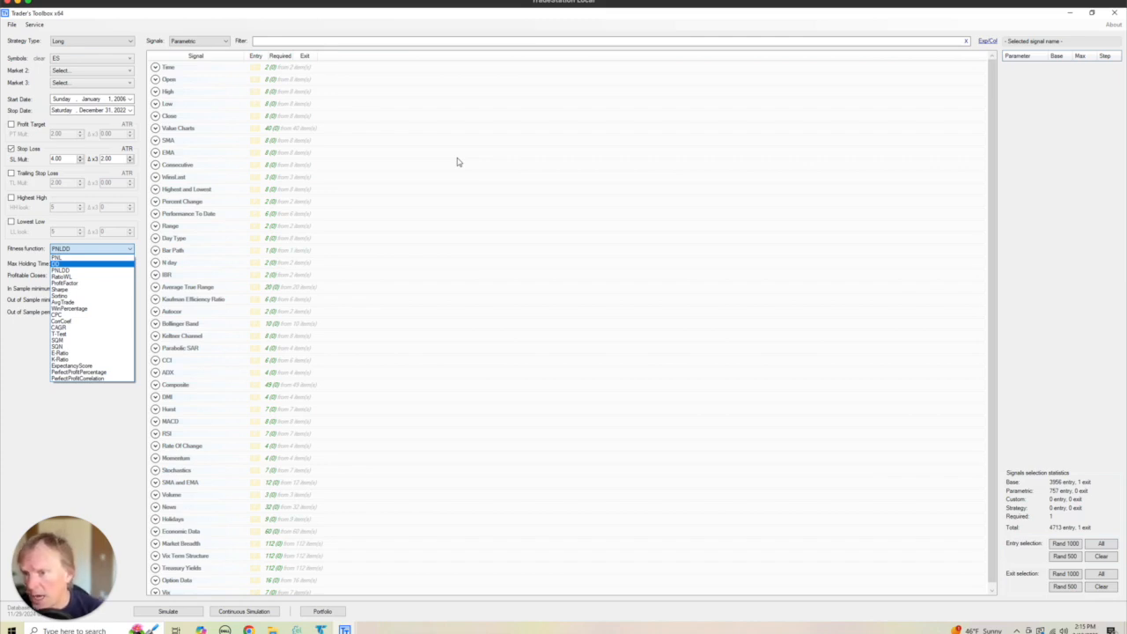
left_click(26, 179)
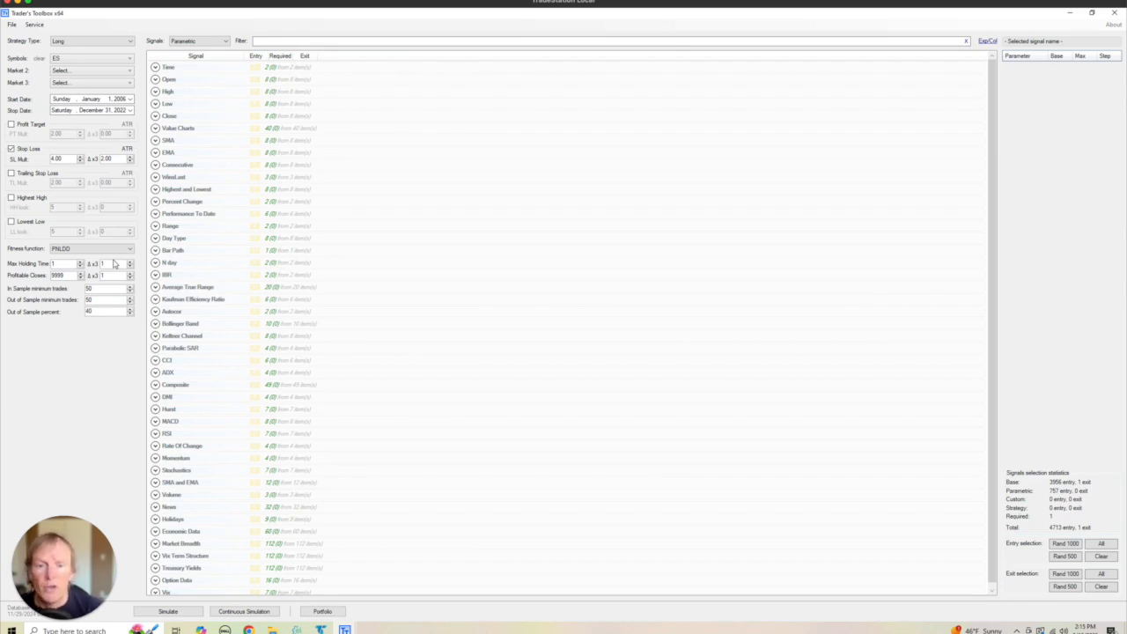
left_click(322, 611)
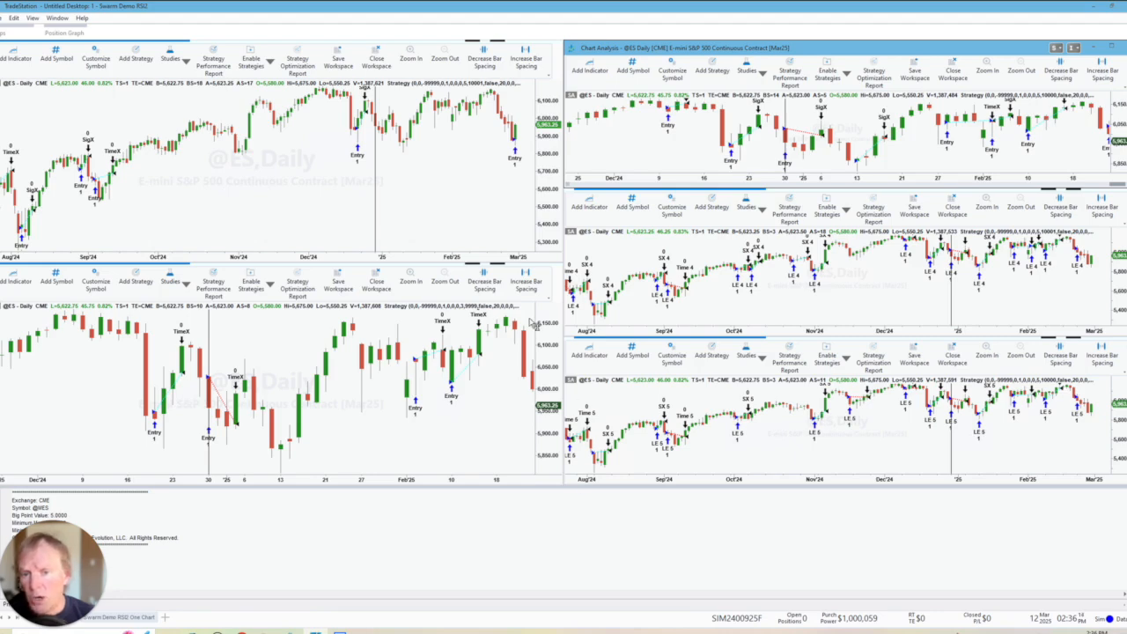
left_click(465, 220)
left_click(377, 375)
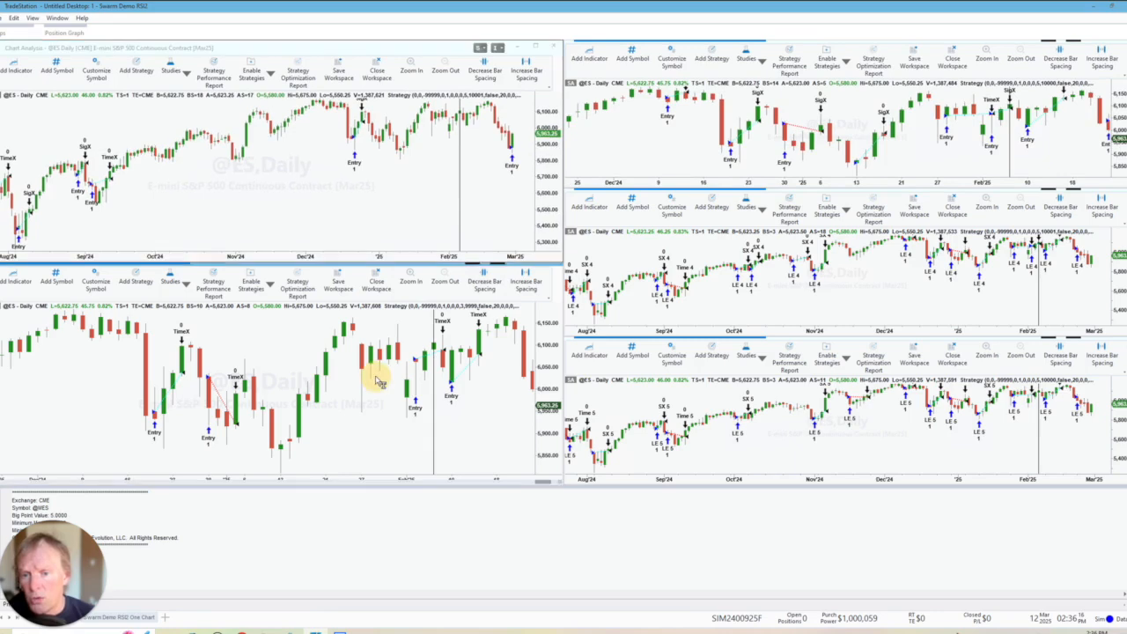
left_click(705, 316)
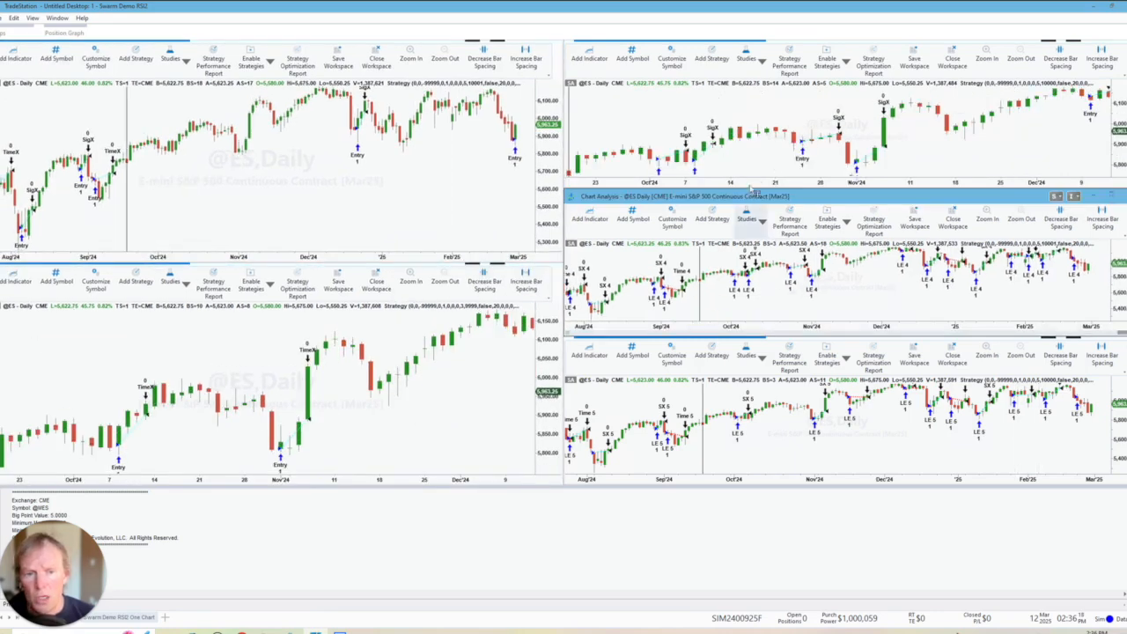
left_click(750, 162)
left_click(721, 433)
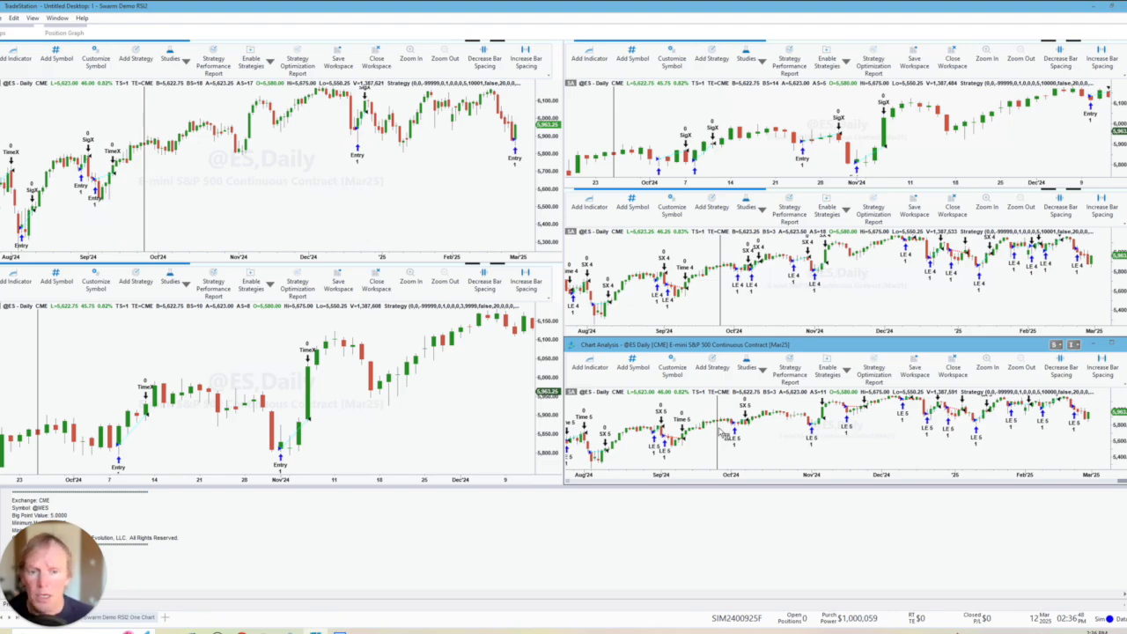
left_click(378, 228)
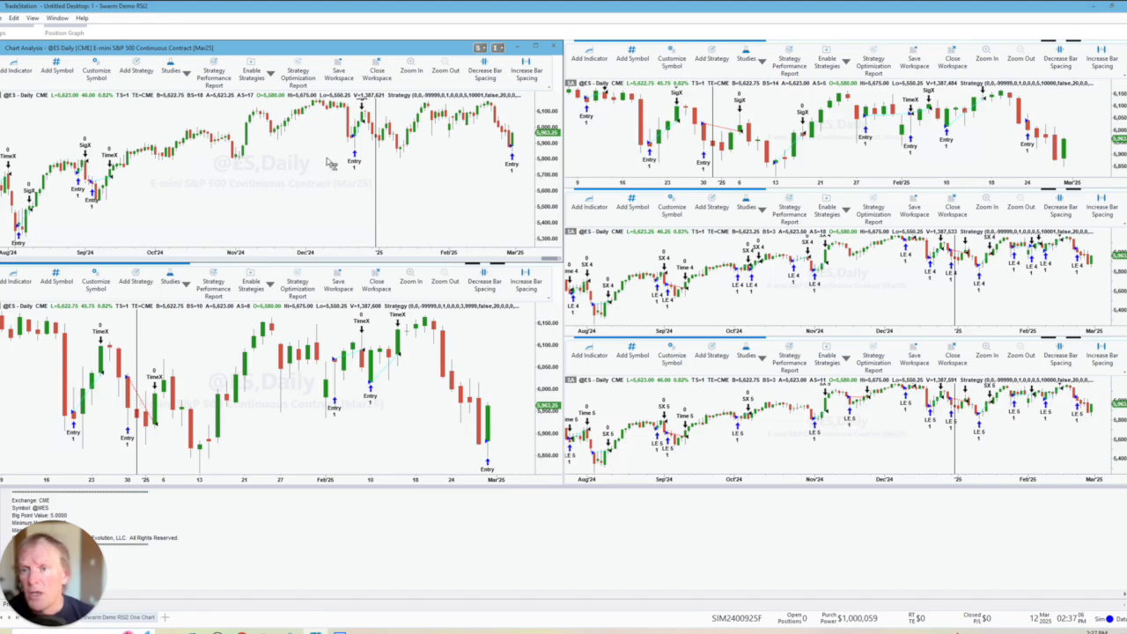
left_click(208, 82)
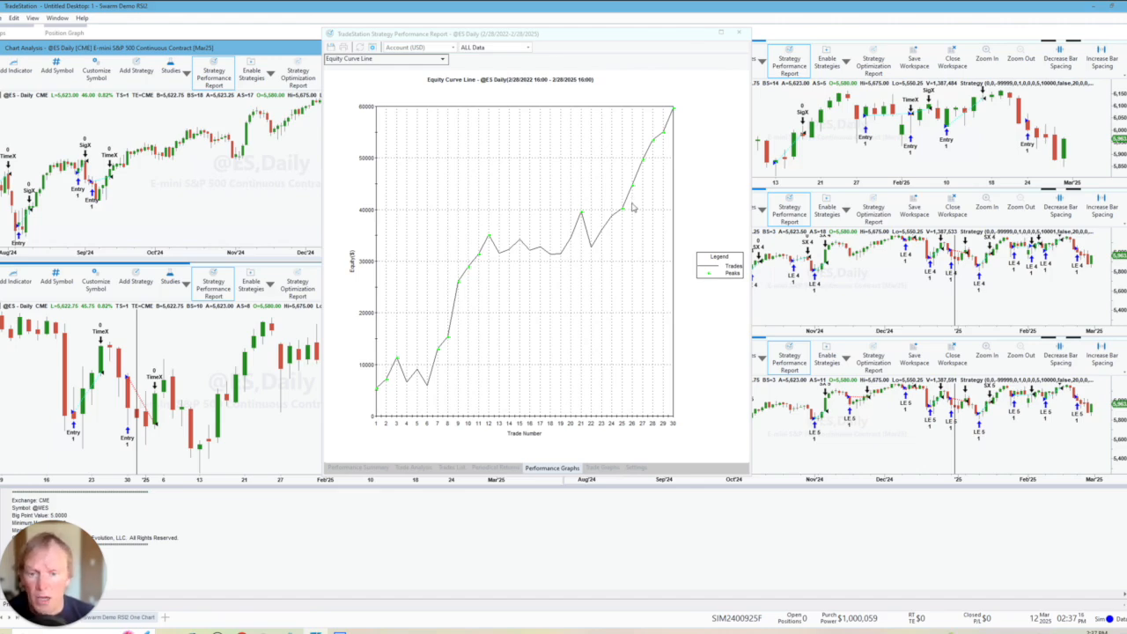
left_click(293, 387)
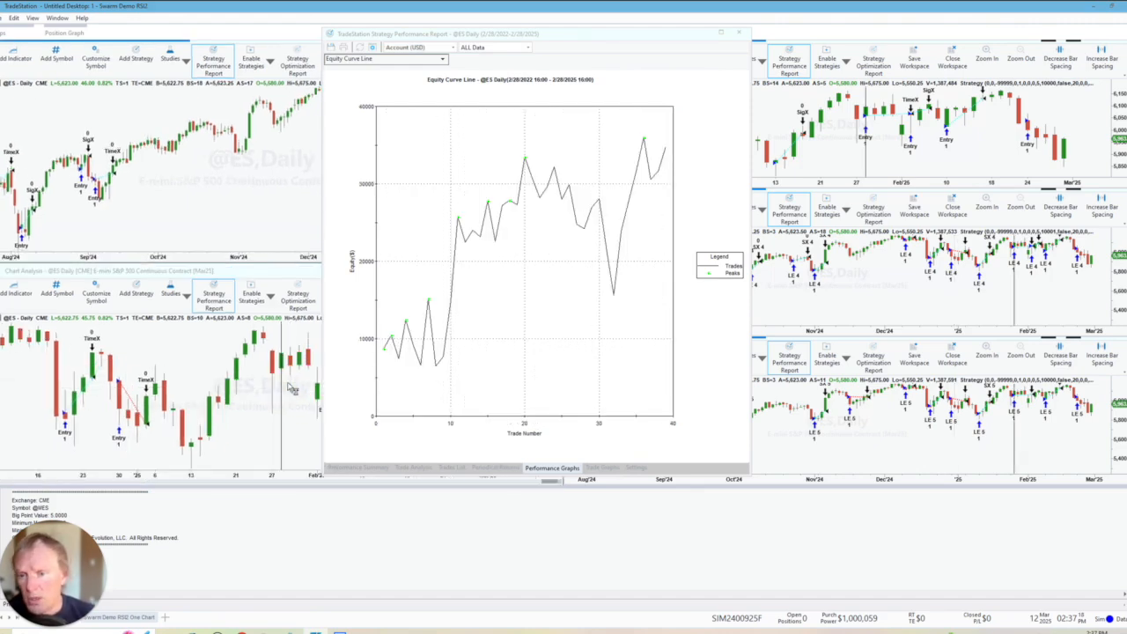
left_click(850, 161)
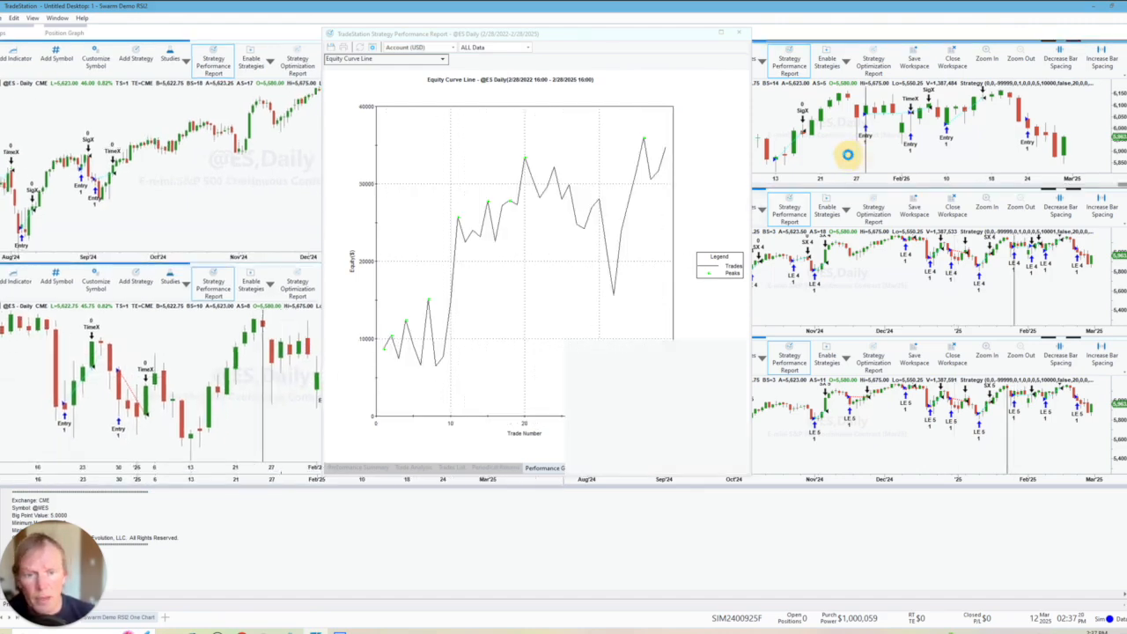
left_click(842, 292)
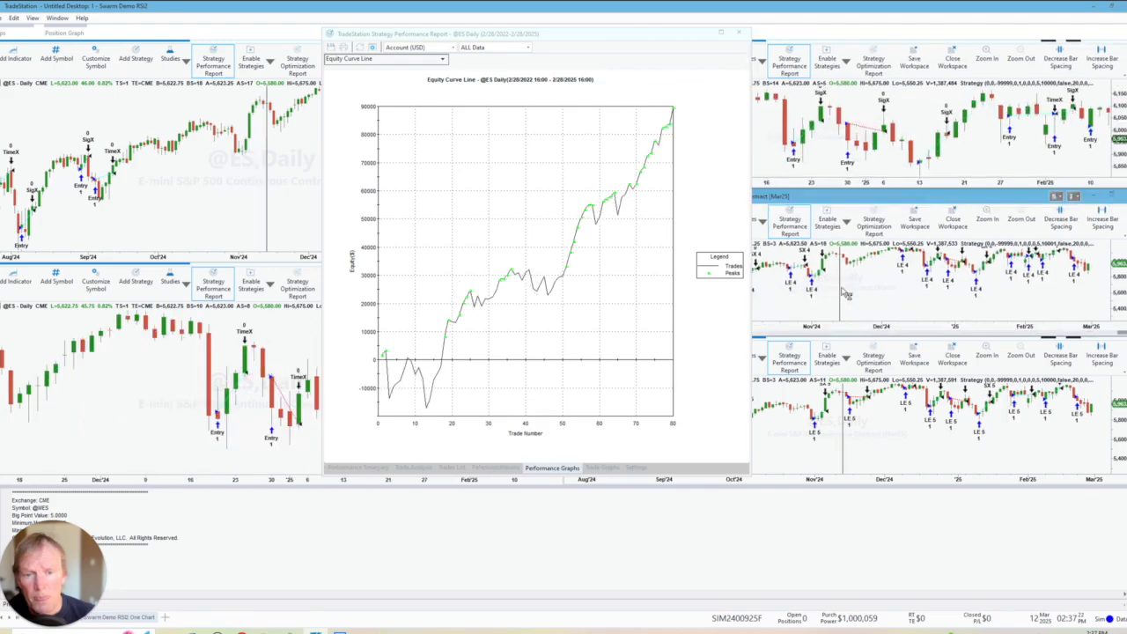
left_click(899, 420)
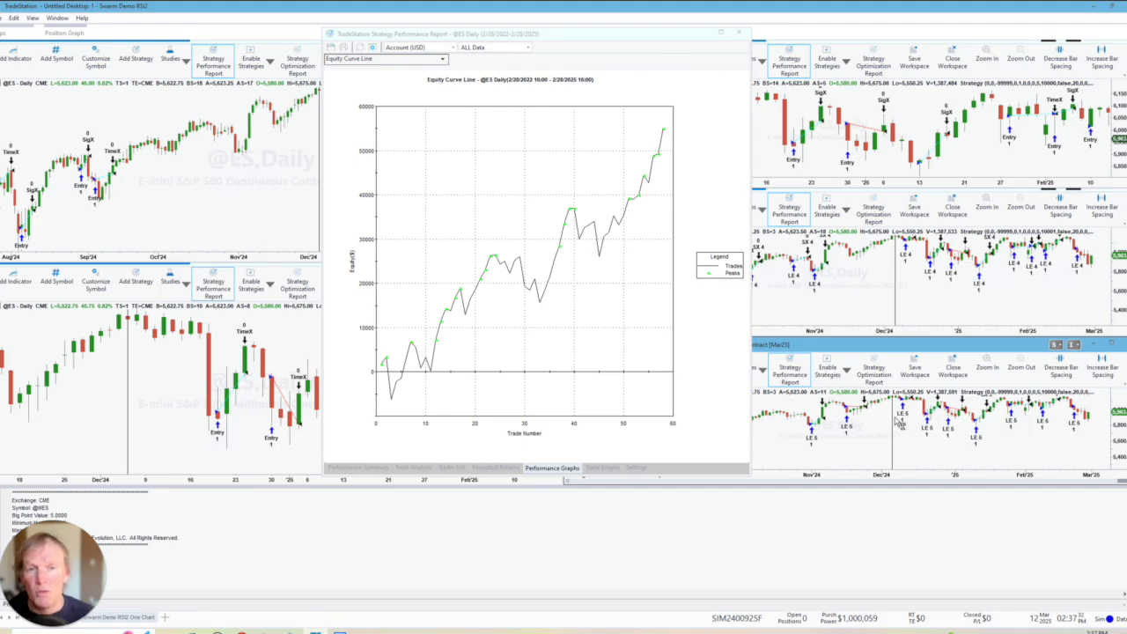
left_click(738, 34)
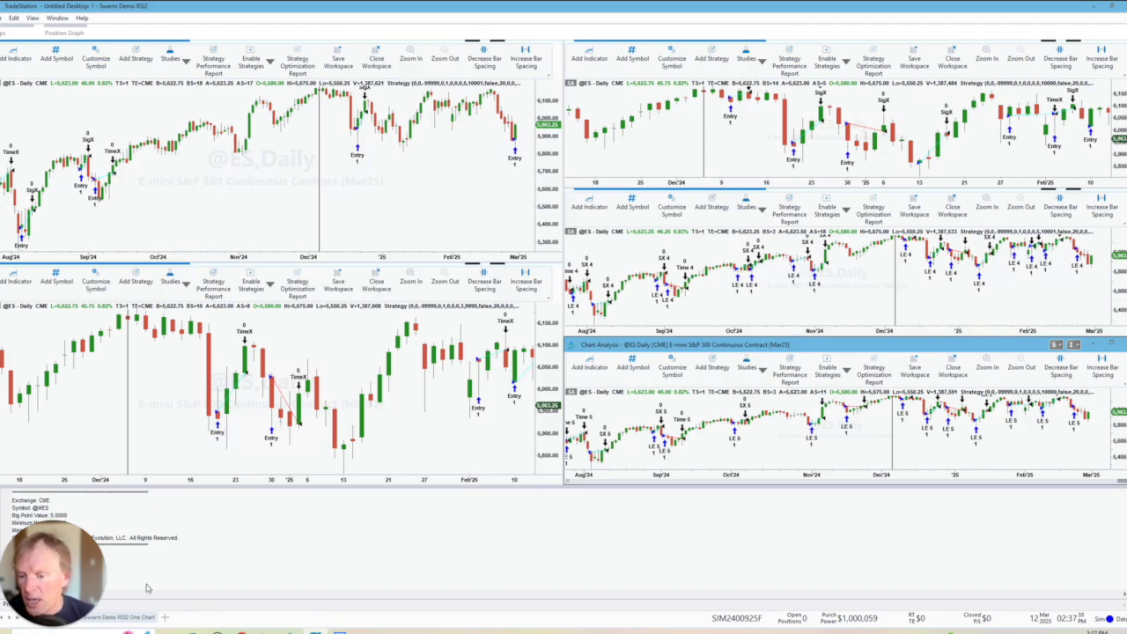
left_click(124, 619)
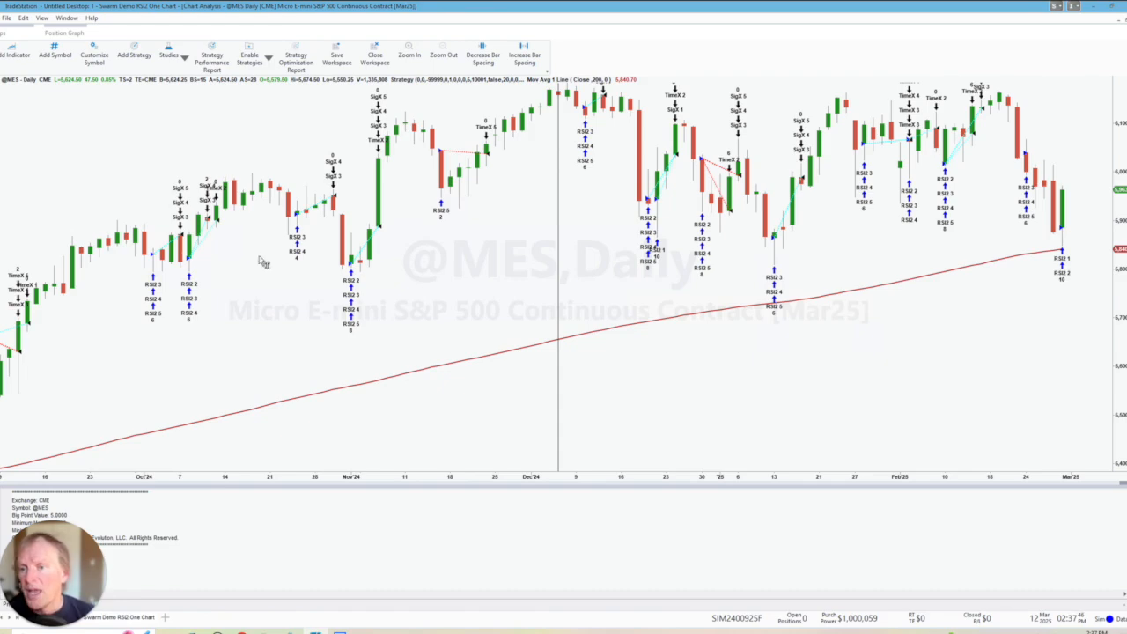
left_click(166, 325)
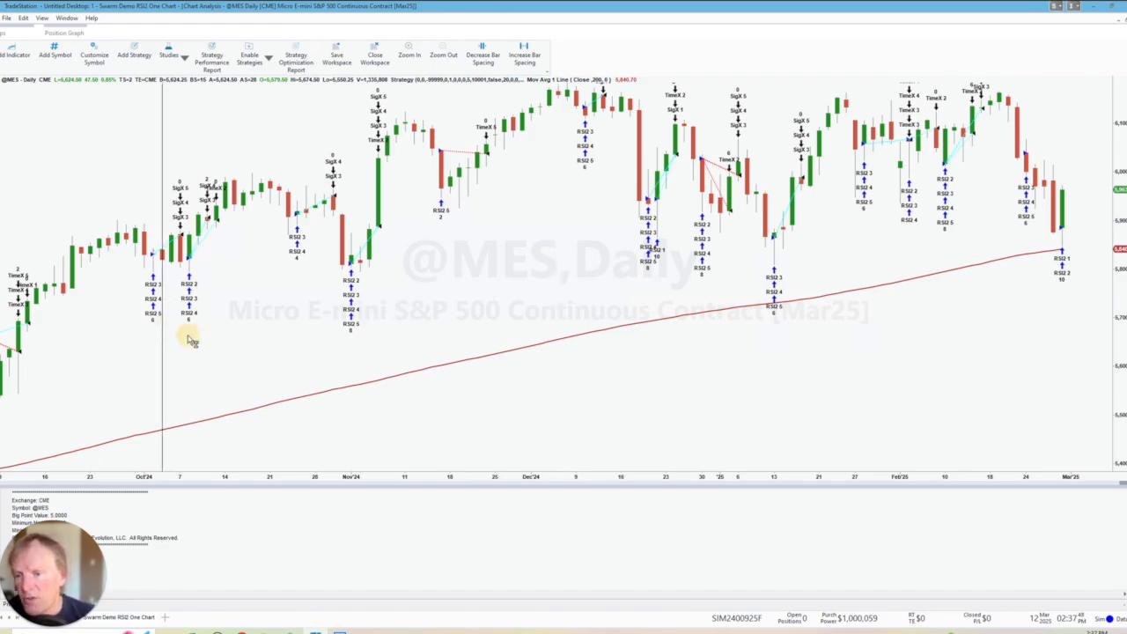
left_click(189, 339)
left_click_drag(189, 339, 299, 267)
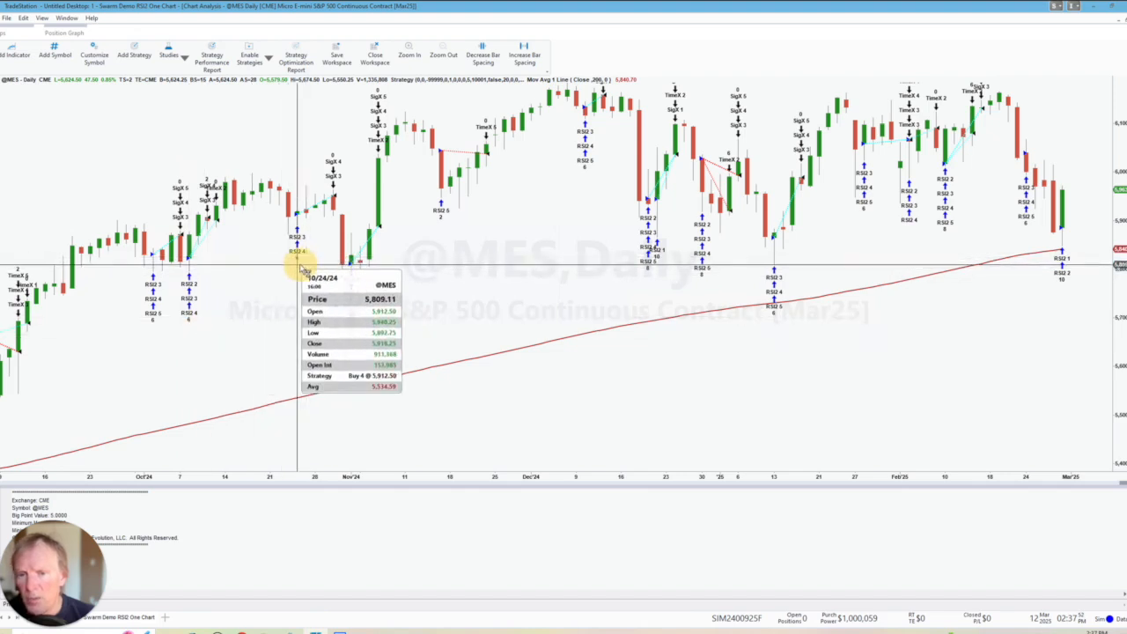
left_click_drag(322, 327, 352, 344)
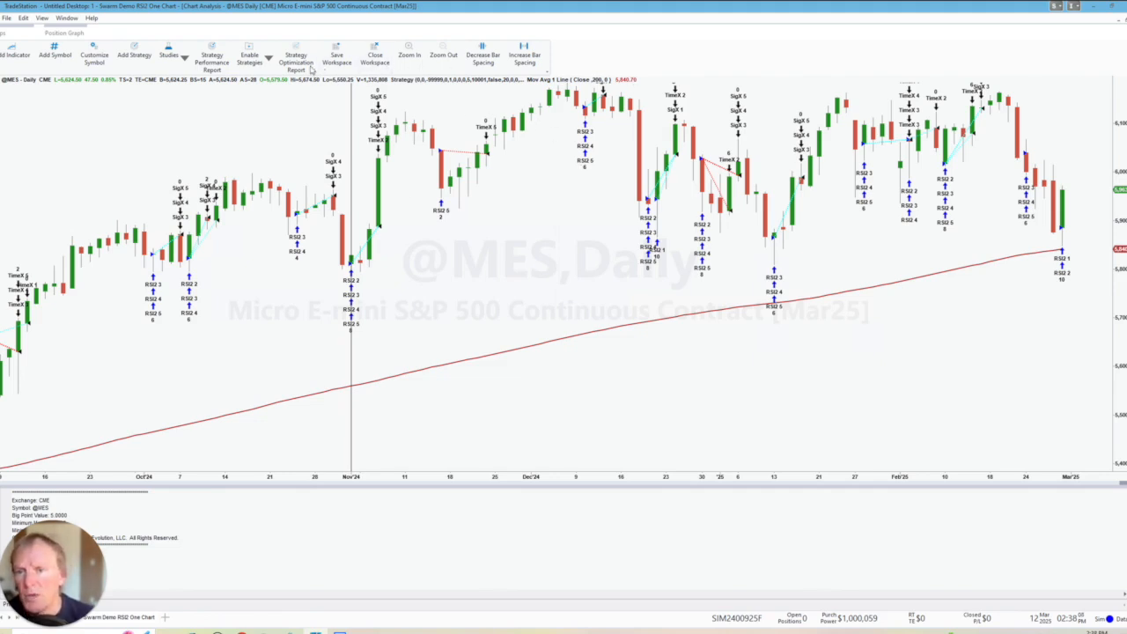
- Zoom in on the early October 2024 trades and examine the October 8 RSI2 entries with their separate exits
left_click(409, 51)
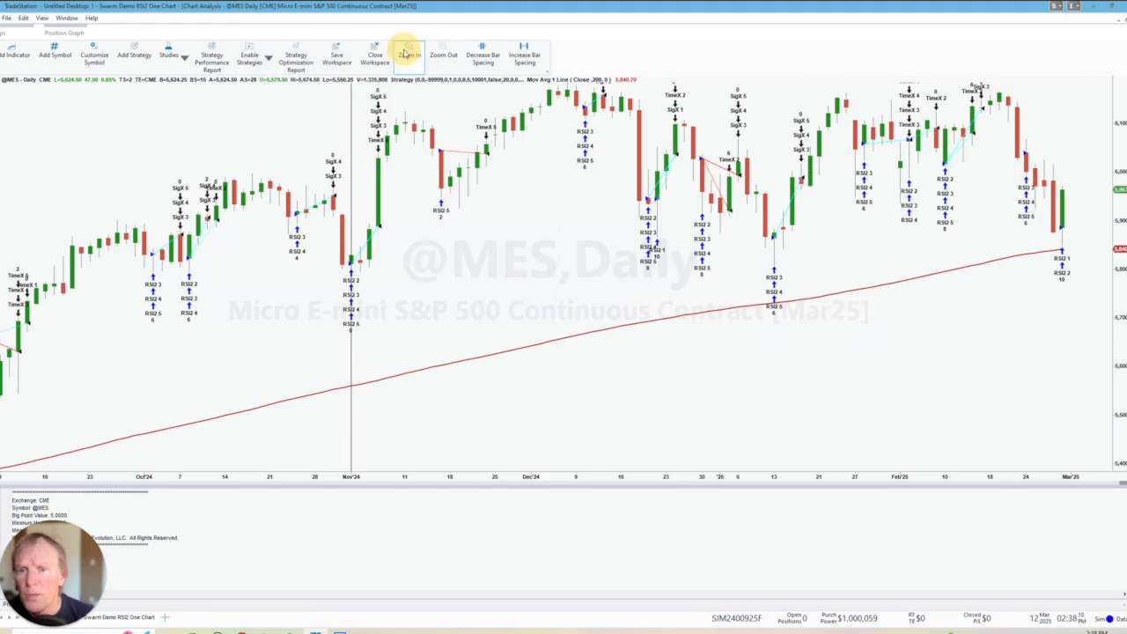
left_click_drag(294, 302, 293, 302)
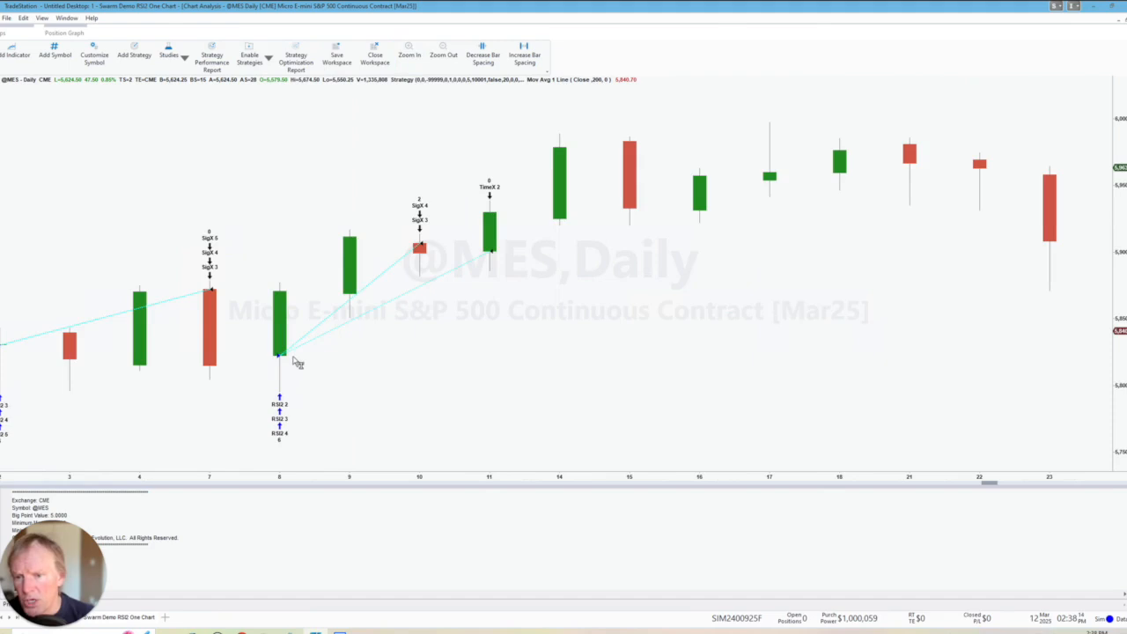
left_click(280, 236)
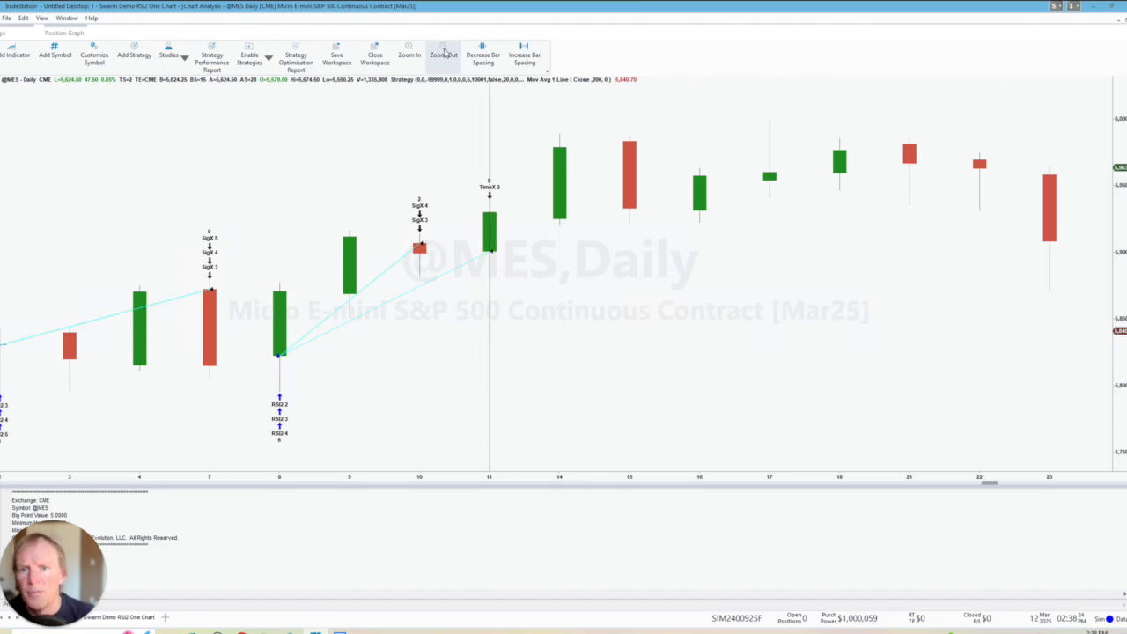
left_click(443, 53)
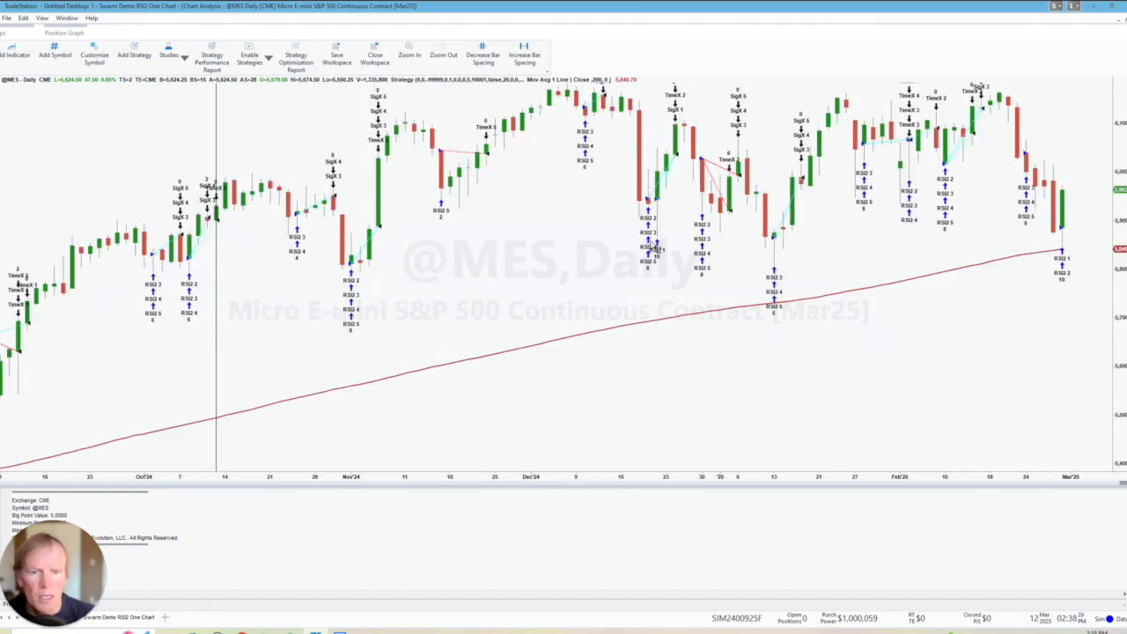
left_click_drag(594, 164, 683, 278)
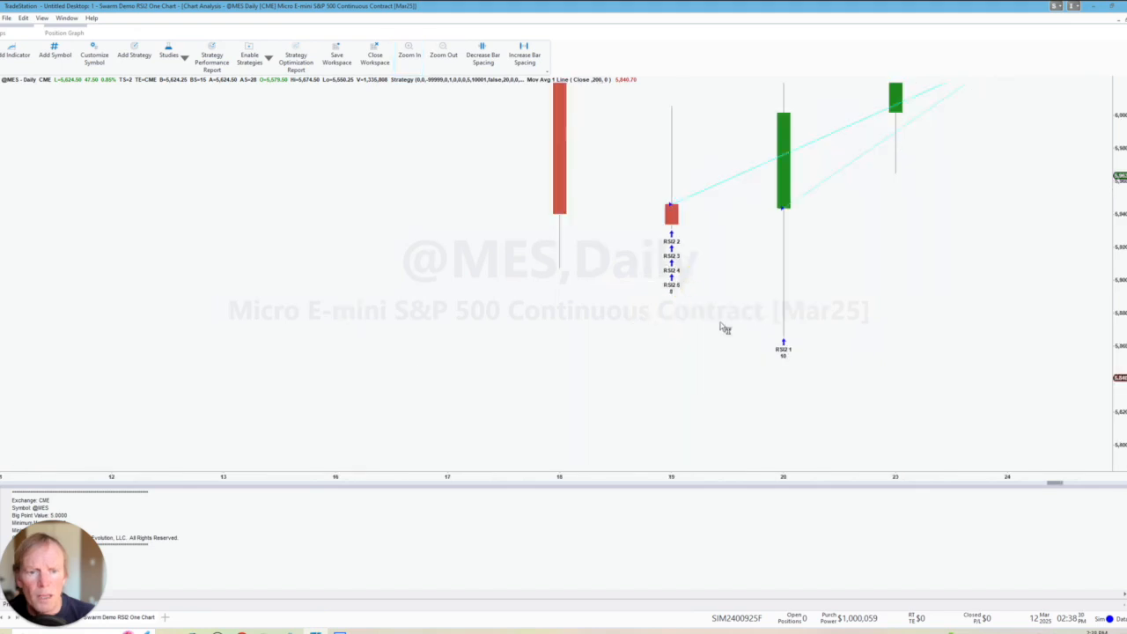
left_click(655, 346)
left_click_drag(659, 350, 813, 358)
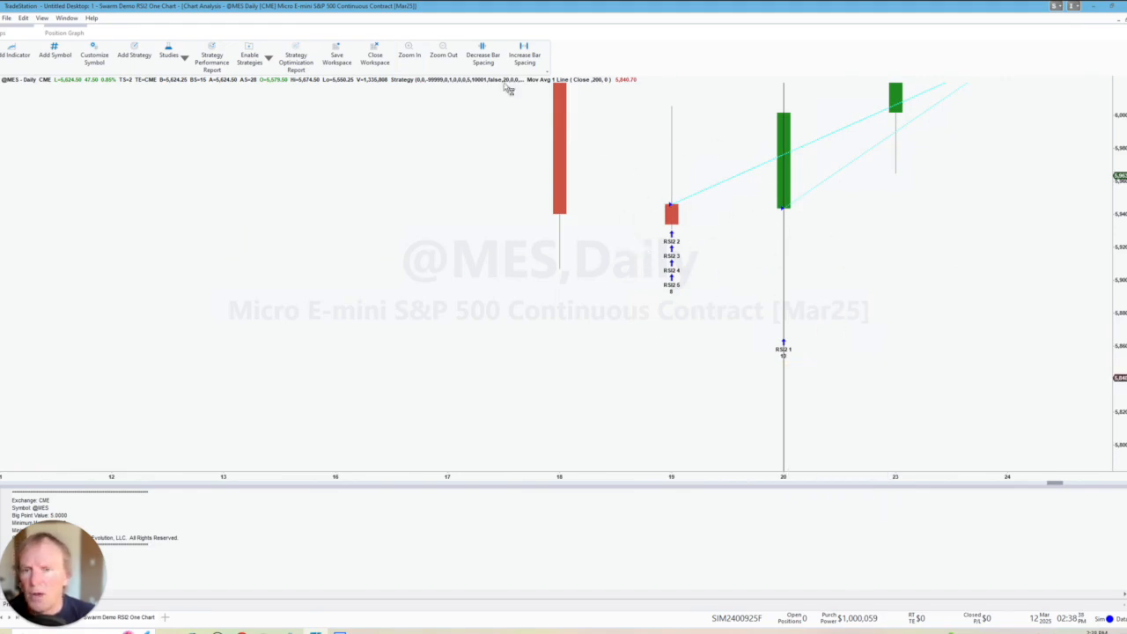
left_click(448, 55)
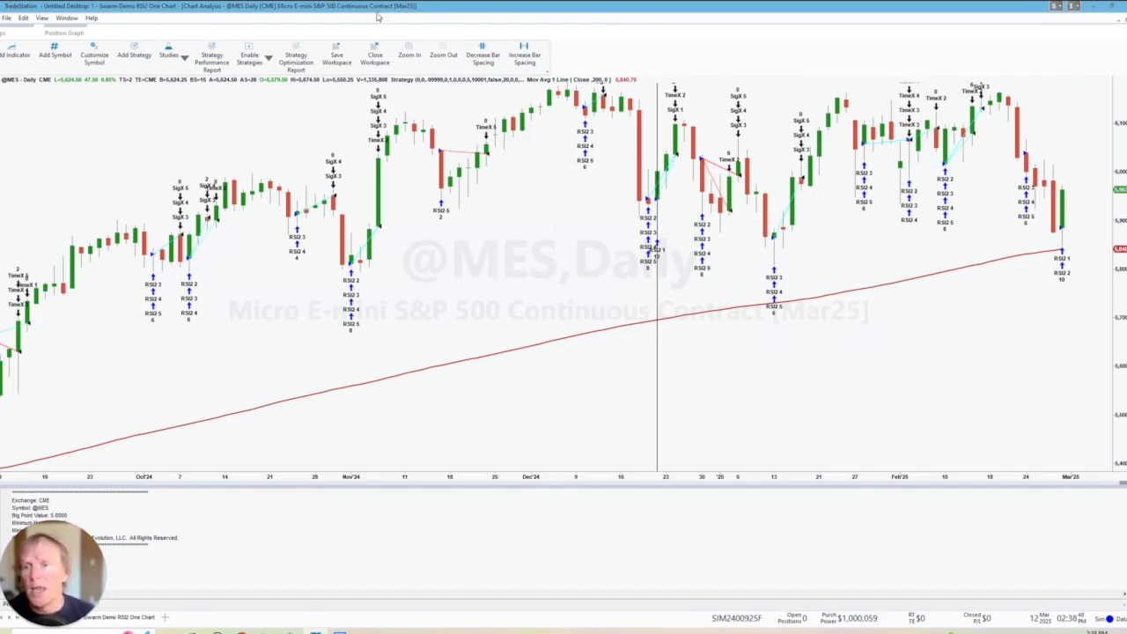
left_click(212, 63)
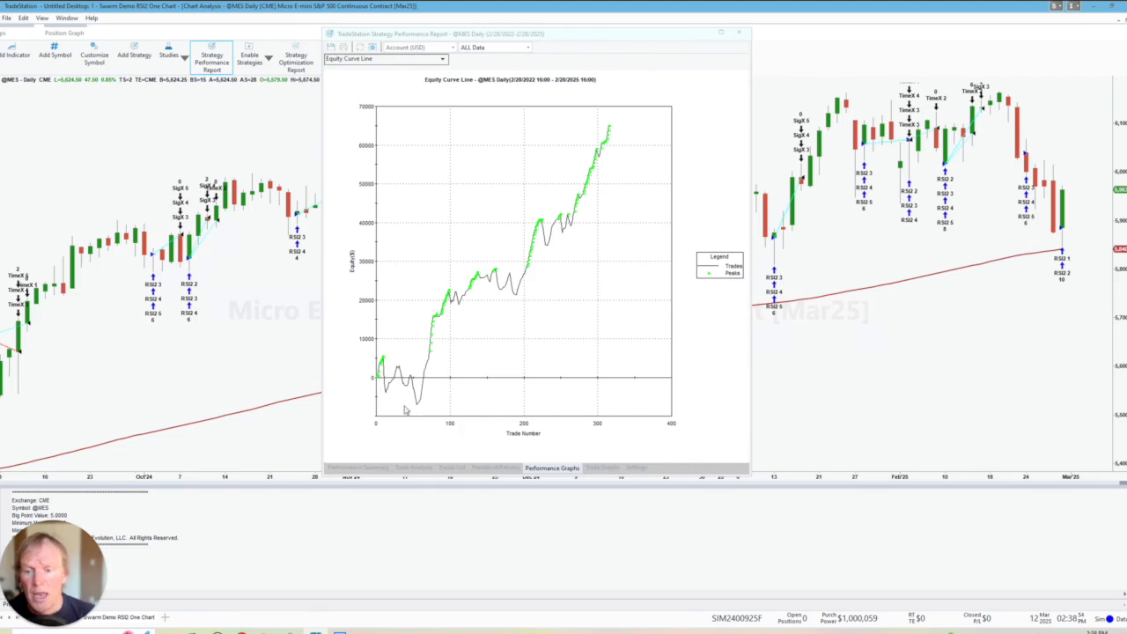
left_click(347, 469)
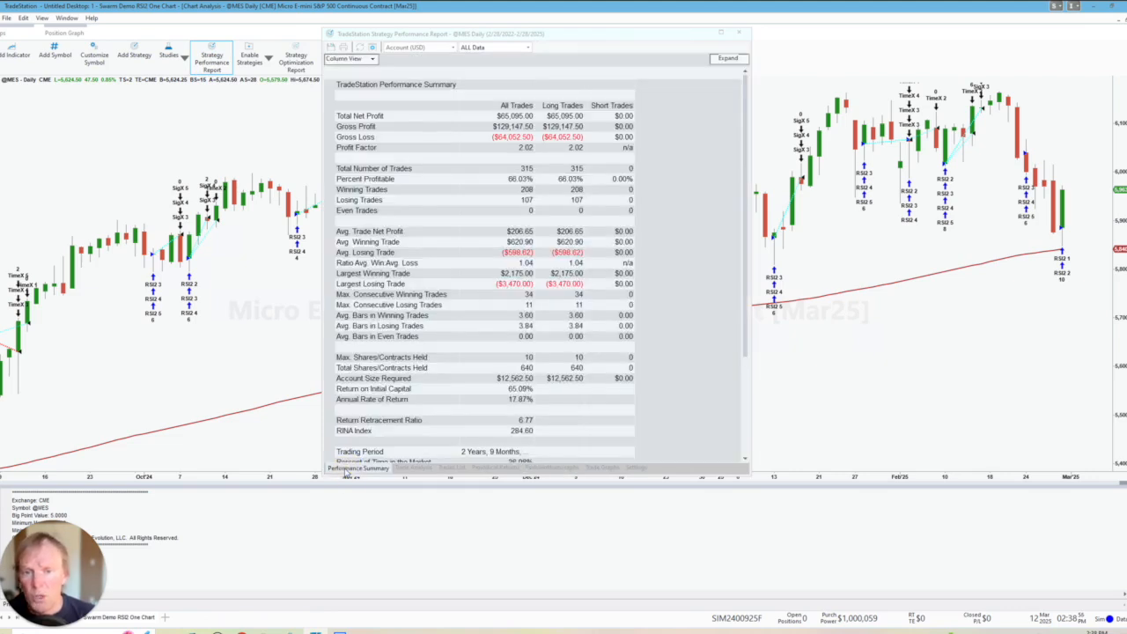